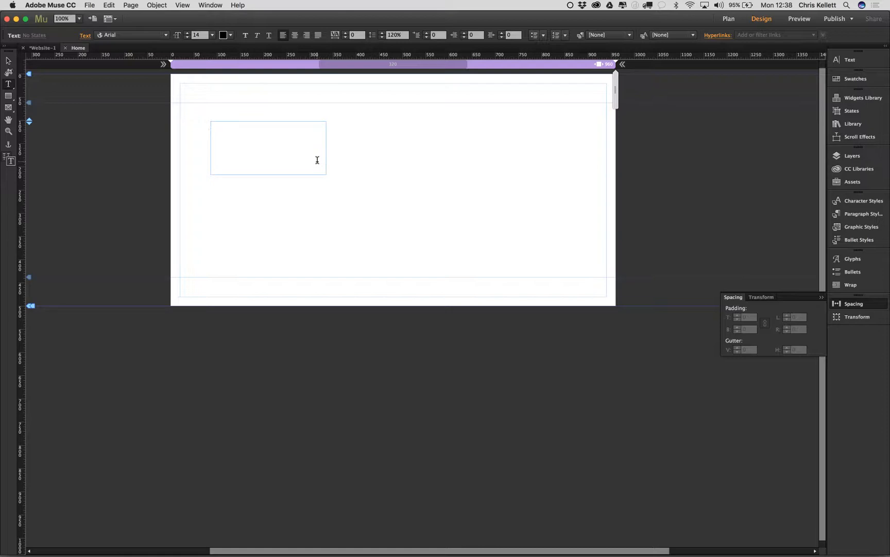
Step: Enter BUTTON in the empty text frame and set the frame's padding to 12 on all four sides
{"action": "left_click", "coordinate": [305, 146]}
{"action": "left_click", "coordinate": [9, 60]}
{"action": "left_click", "coordinate": [219, 126]}
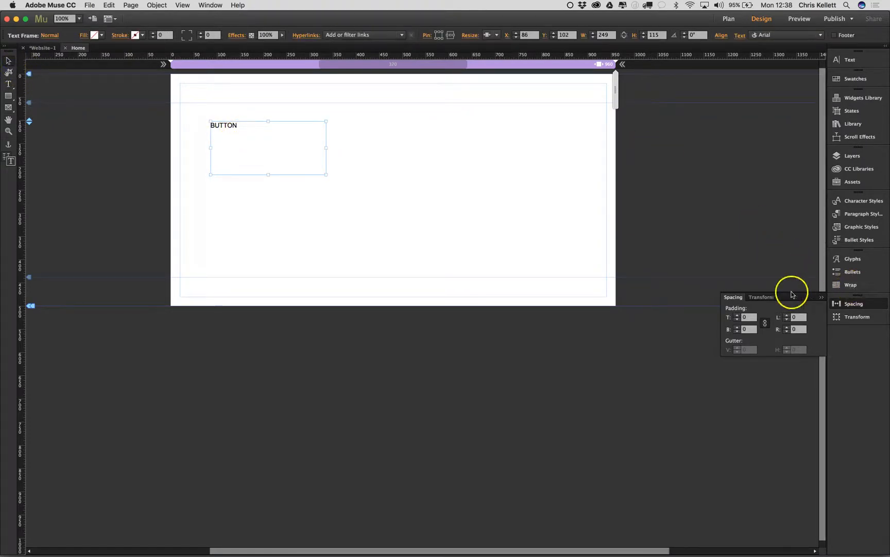
{"action": "left_click", "coordinate": [752, 317]}
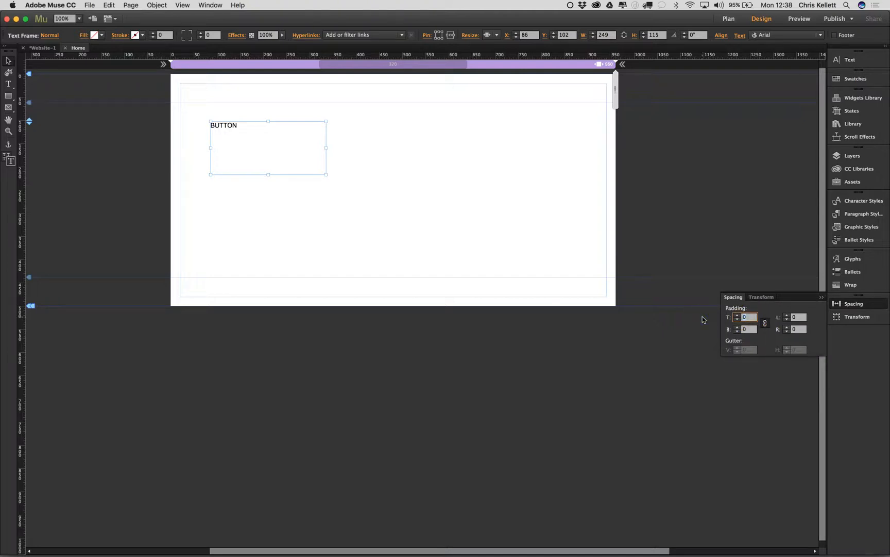
{"action": "key", "text": "Return"}
{"action": "left_click_drag", "start_coordinate": [736, 297], "coordinate": [385, 127]}
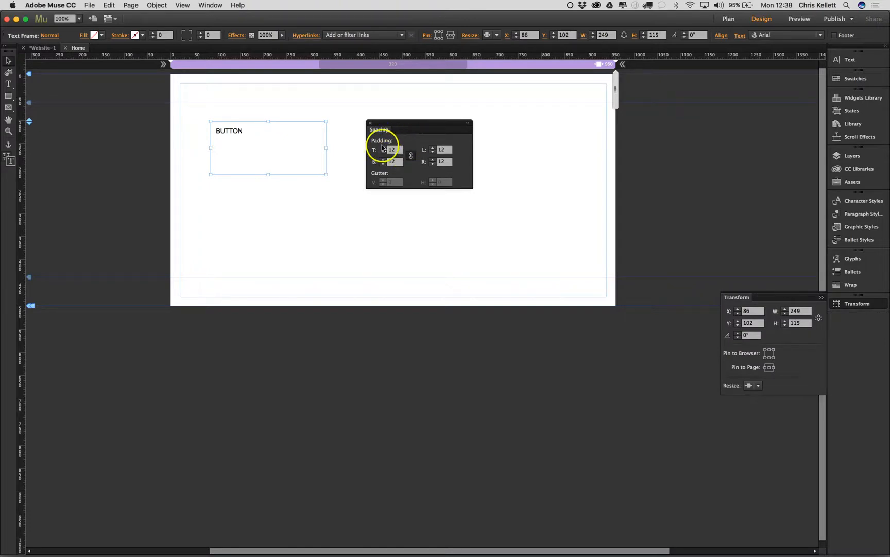
Step: Shrink the text frame to 91 wide by 42 high and centre its text
{"action": "left_click_drag", "start_coordinate": [327, 174], "coordinate": [253, 133]}
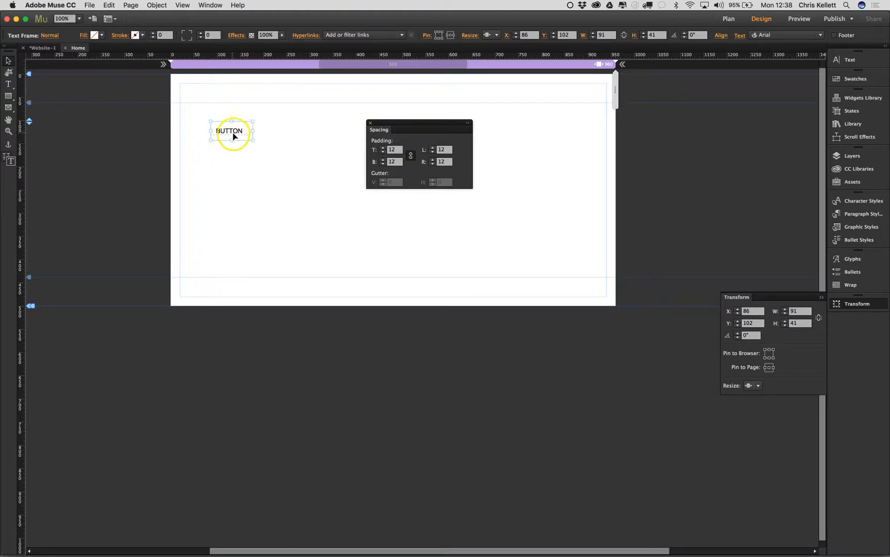
{"action": "left_click", "coordinate": [740, 35]}
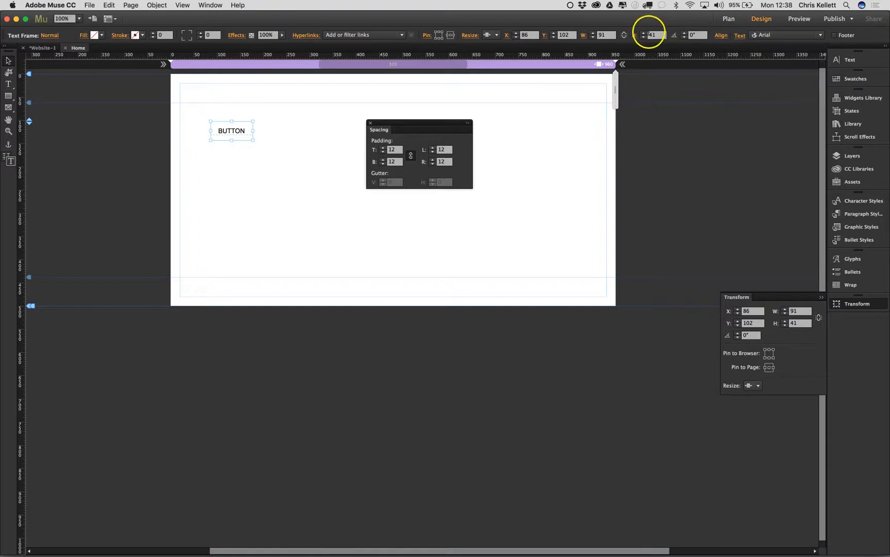
{"action": "left_click", "coordinate": [644, 33]}
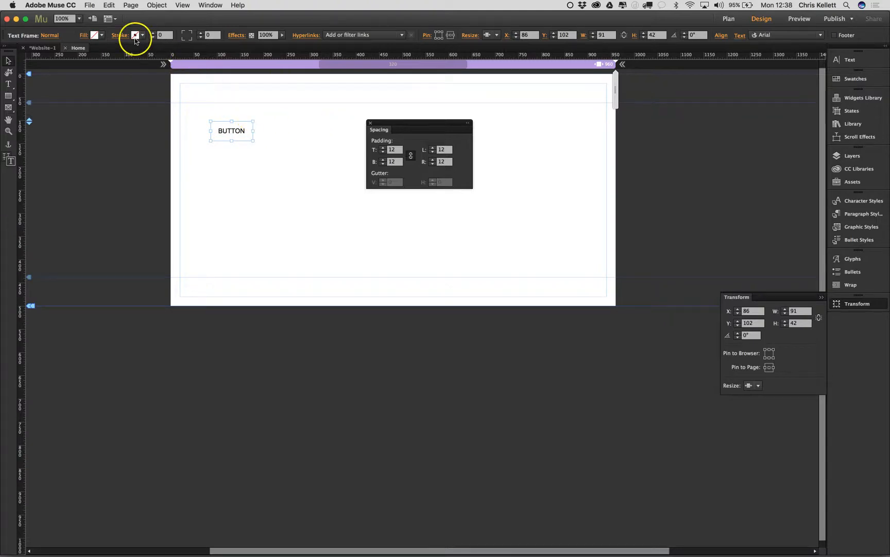
Step: Fill the text frame with green and set its text colour to white
{"action": "left_click", "coordinate": [100, 36]}
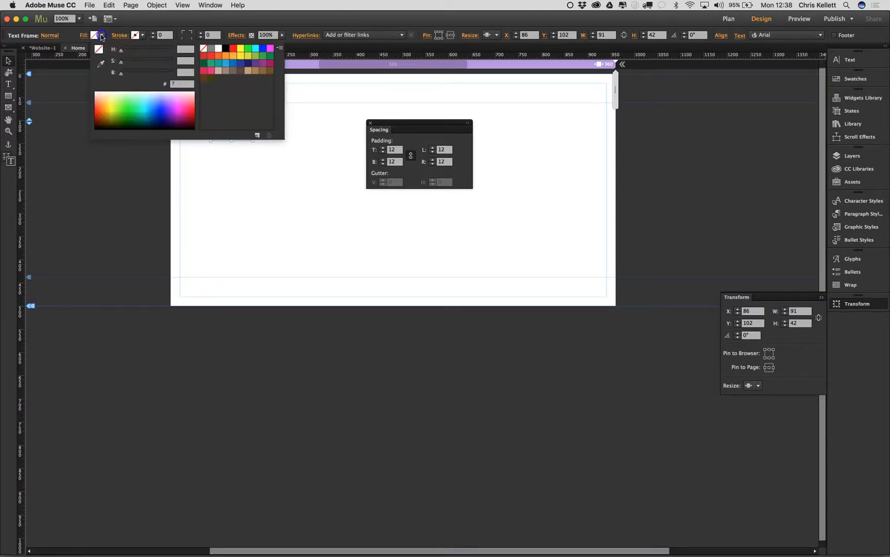
{"action": "left_click", "coordinate": [255, 56]}
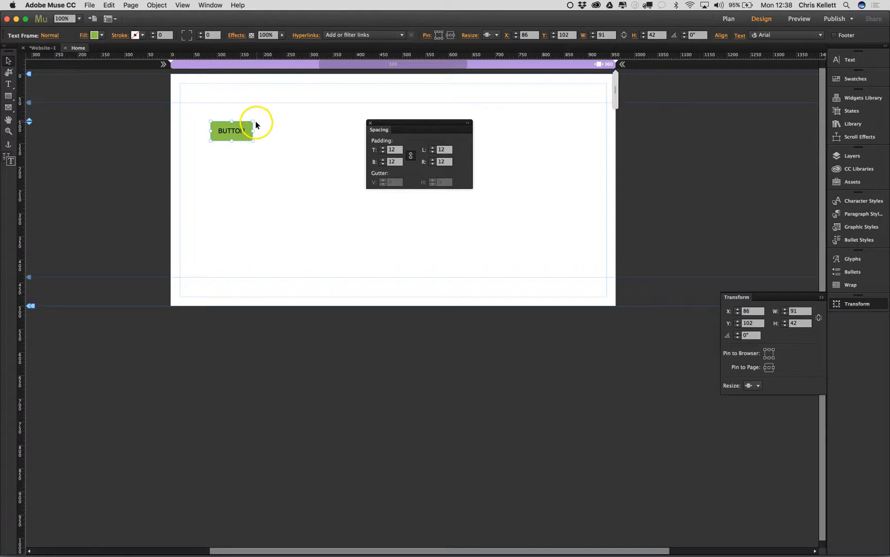
{"action": "left_click", "coordinate": [742, 36]}
{"action": "left_click", "coordinate": [817, 69]}
{"action": "left_click", "coordinate": [824, 80]}
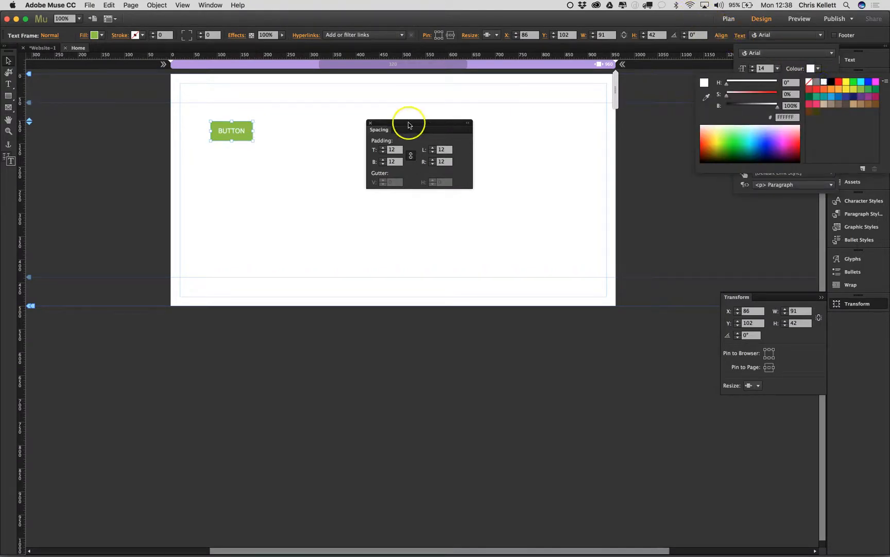
{"action": "left_click", "coordinate": [258, 155]}
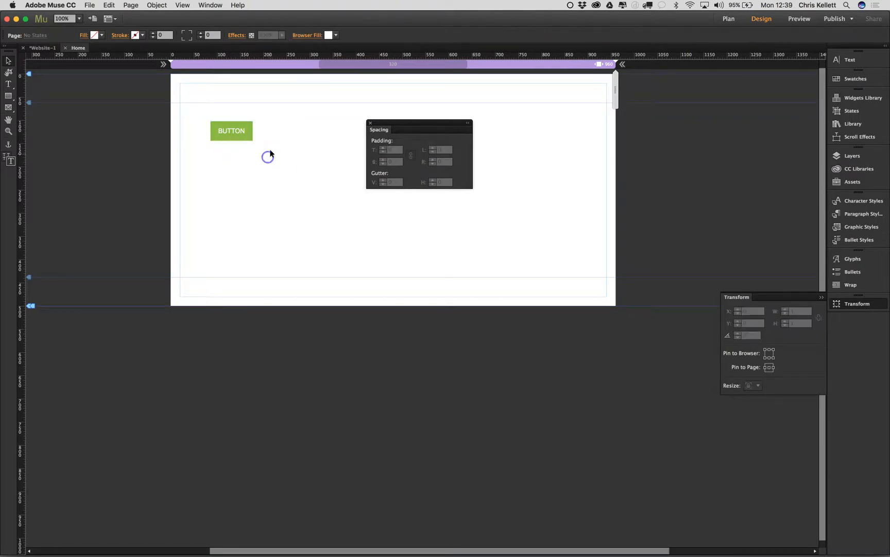
Step: Move the button to about X 139, Y 105 and check it in the page preview
{"action": "left_click", "coordinate": [227, 132]}
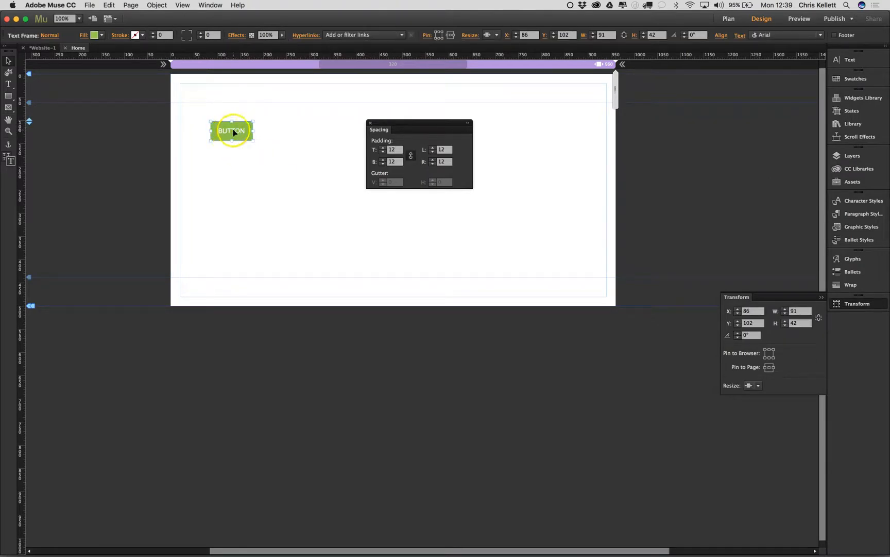
{"action": "left_click_drag", "start_coordinate": [235, 136], "coordinate": [252, 133]}
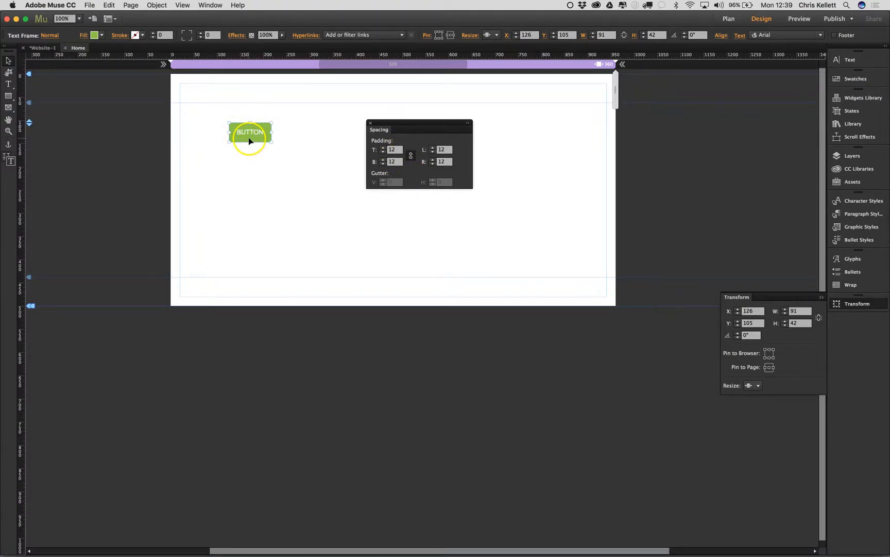
{"action": "mouse_move", "coordinate": [263, 136]}
{"action": "left_mouse_down"}
{"action": "mouse_move", "coordinate": [267, 120]}
{"action": "mouse_move", "coordinate": [270, 136]}
{"action": "left_mouse_up"}
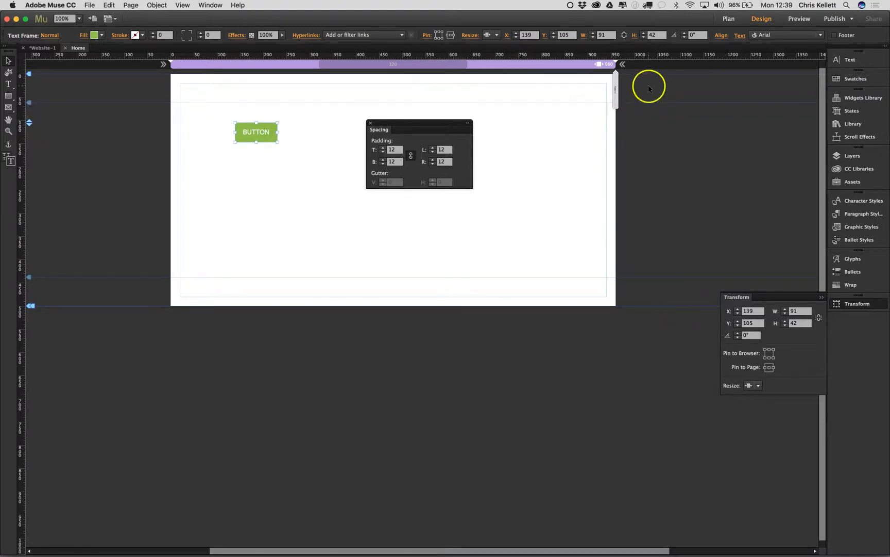
{"action": "left_click", "coordinate": [799, 18]}
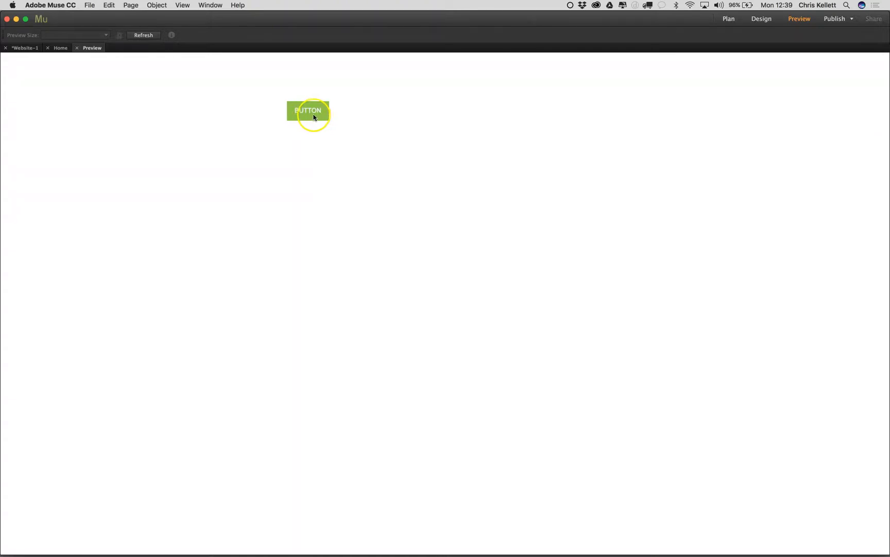
{"action": "left_click", "coordinate": [61, 48]}
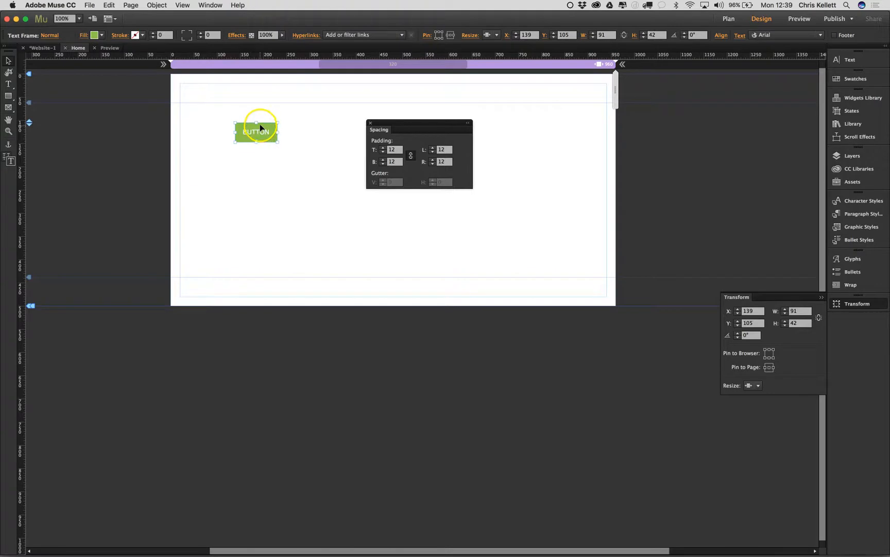
Step: Unlink the button's padding values to set only the bottom padding to 10, and check the page preview
{"action": "left_click", "coordinate": [411, 156]}
{"action": "left_click", "coordinate": [383, 164]}
{"action": "left_click", "coordinate": [383, 164]}
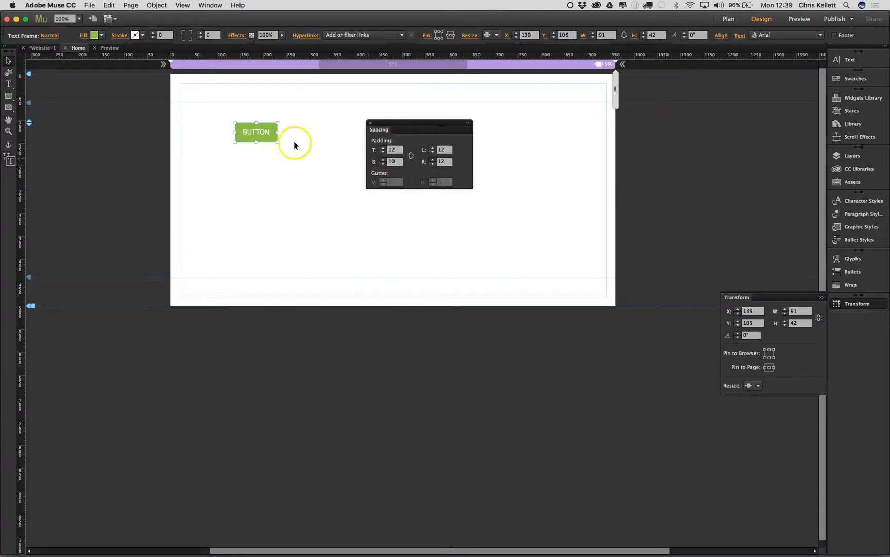
{"action": "left_click", "coordinate": [342, 163]}
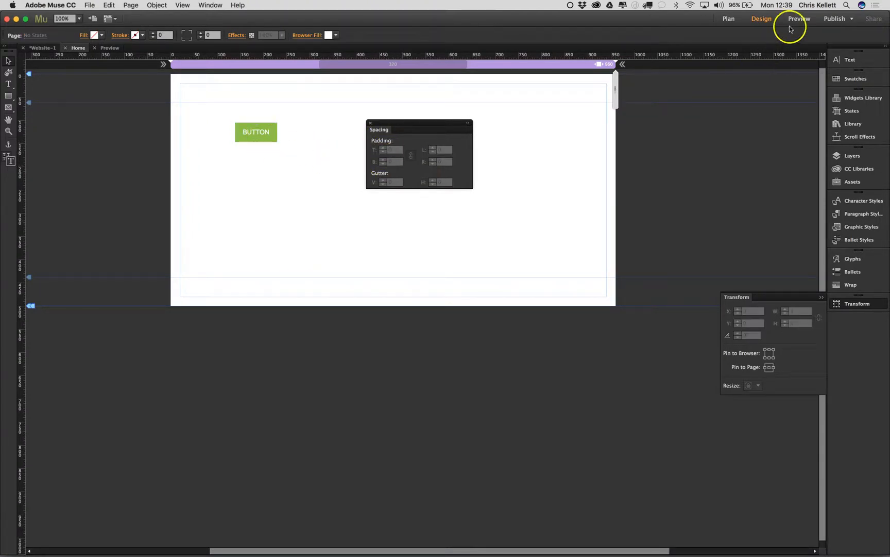
{"action": "left_click", "coordinate": [110, 48]}
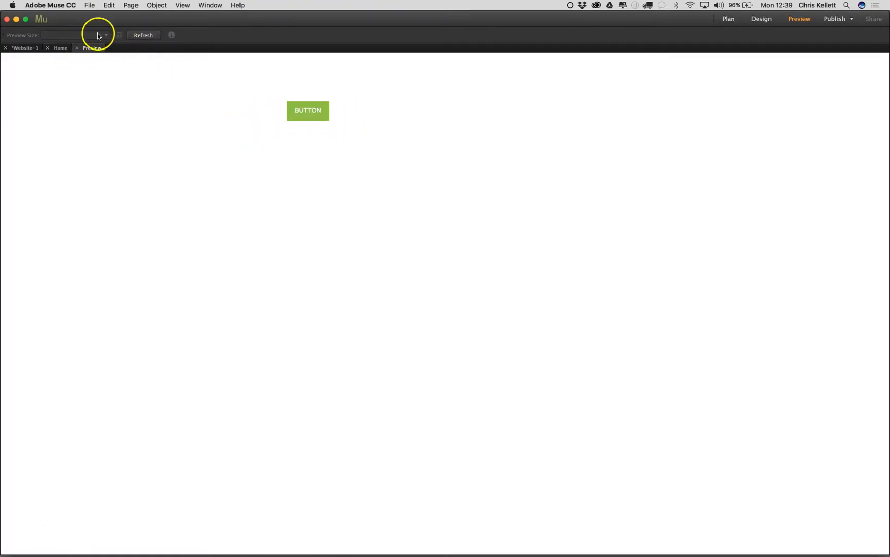
{"action": "left_click", "coordinate": [60, 48]}
Step: Move the button to about X 77, Y 97 and give its Rollover state a blue fill
{"action": "left_click_drag", "start_coordinate": [261, 125], "coordinate": [233, 124]}
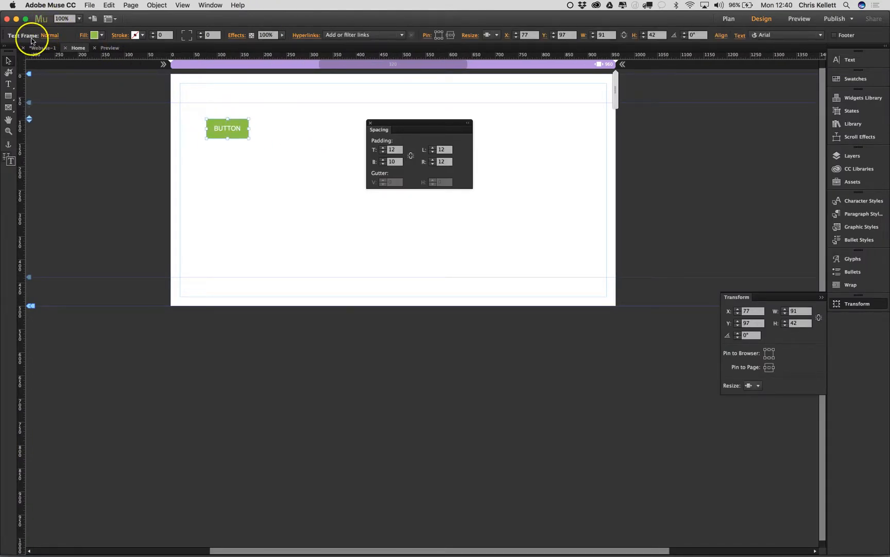
{"action": "left_click", "coordinate": [52, 37]}
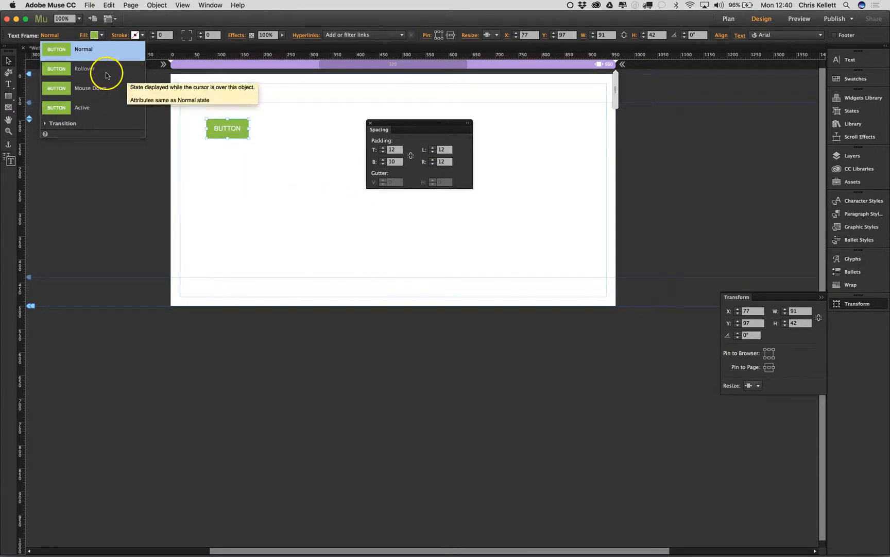
{"action": "left_click", "coordinate": [239, 132]}
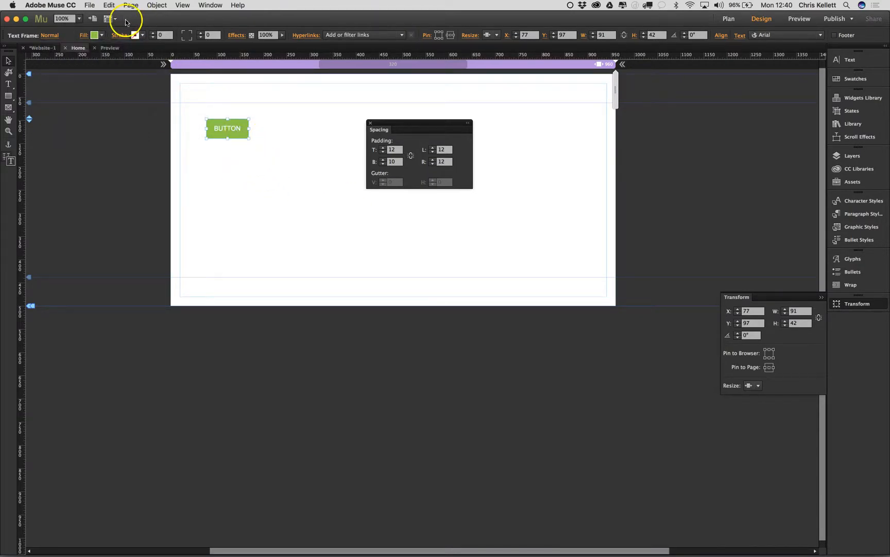
{"action": "left_click", "coordinate": [49, 35]}
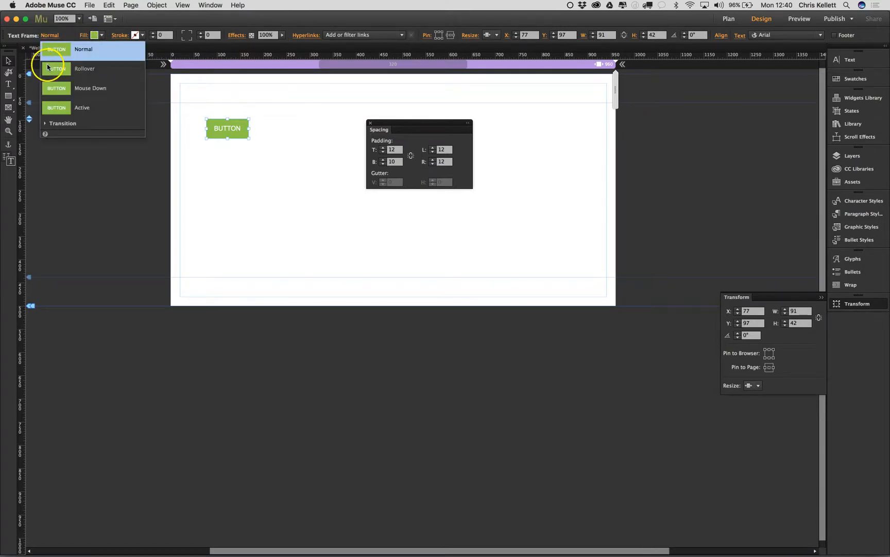
{"action": "left_click", "coordinate": [47, 65]}
{"action": "left_click", "coordinate": [52, 37]}
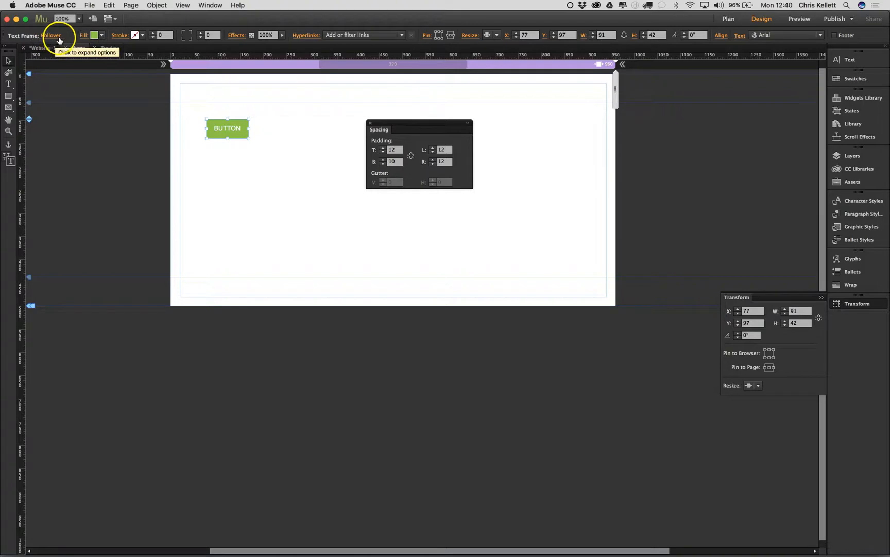
{"action": "left_click", "coordinate": [102, 37]}
{"action": "left_click", "coordinate": [227, 65]}
{"action": "left_click", "coordinate": [263, 148]}
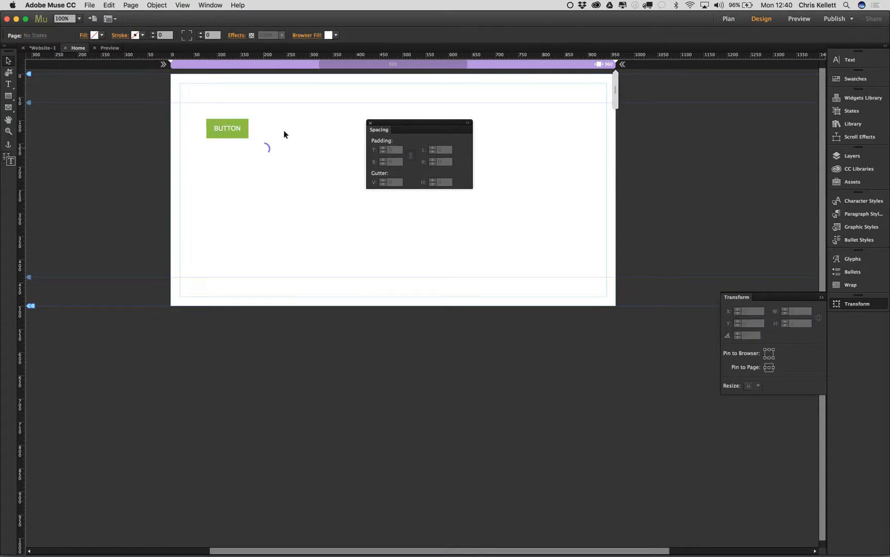
Step: Refresh the page preview, check the button's rollover effect and return to the Home page design
{"action": "left_click", "coordinate": [110, 48]}
{"action": "left_click", "coordinate": [151, 35]}
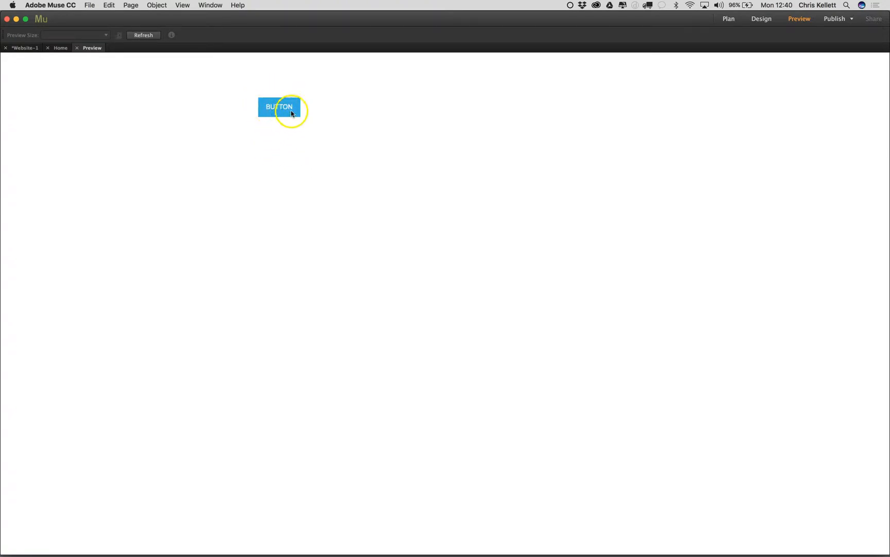
{"action": "left_click", "coordinate": [59, 48]}
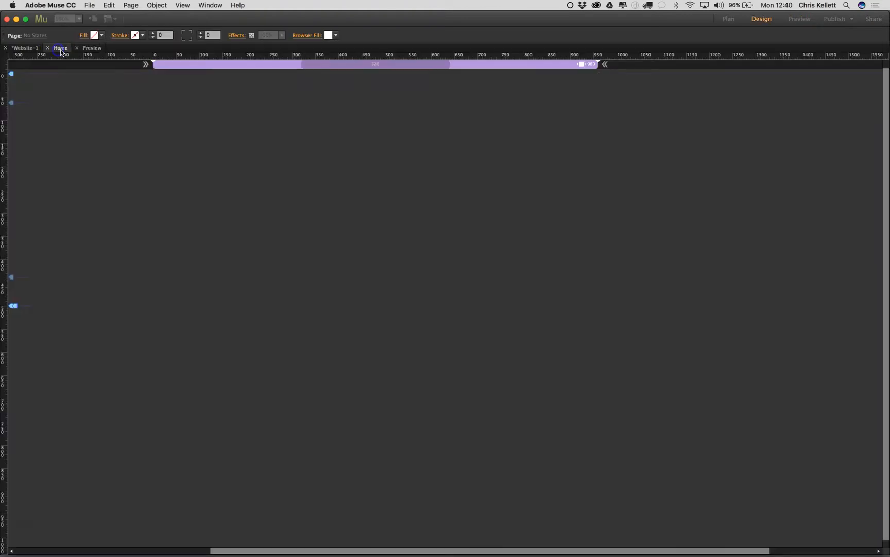
Step: Open the site's hyperlink styles from the button and turn off underlining for every state of the default link style
{"action": "left_click", "coordinate": [238, 128]}
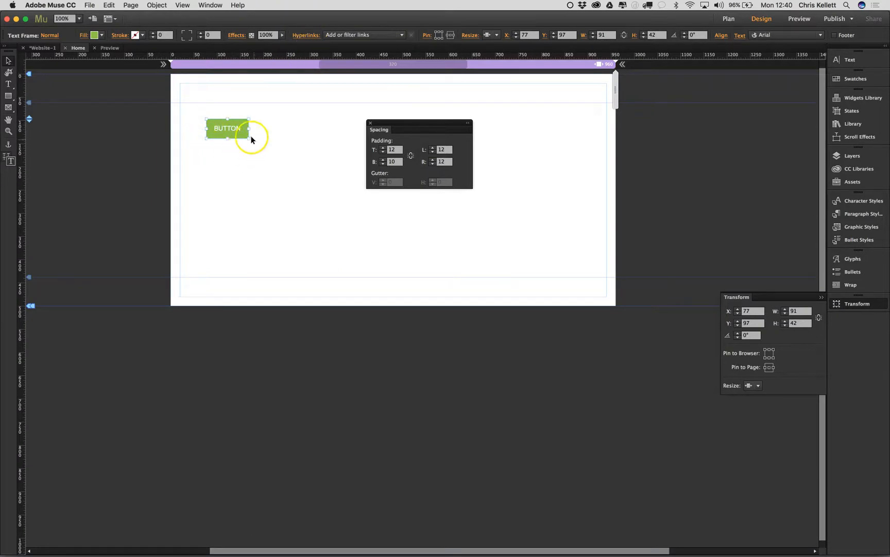
{"action": "left_click", "coordinate": [310, 35]}
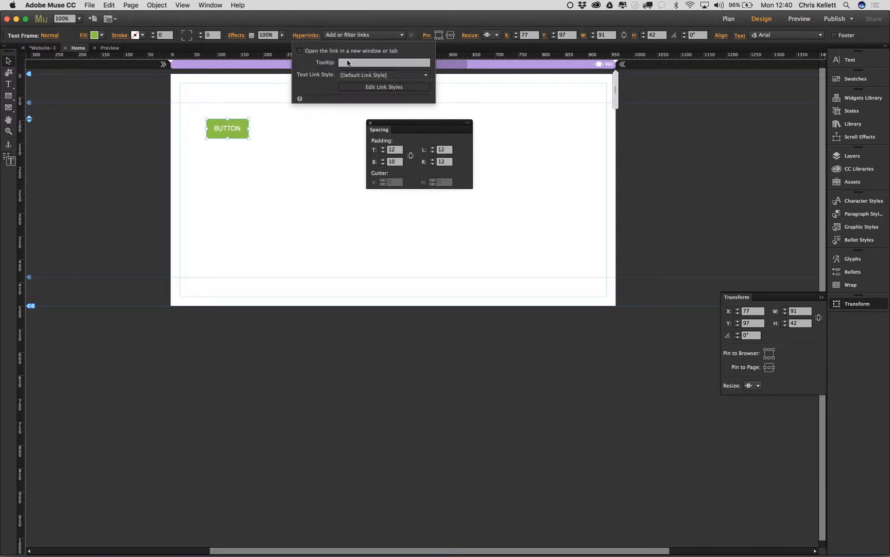
{"action": "left_click", "coordinate": [362, 88]}
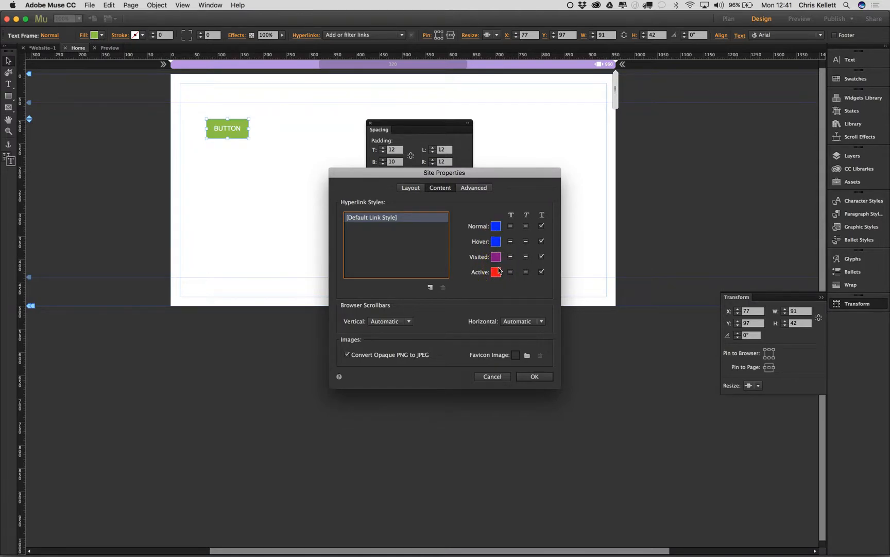
{"action": "left_click", "coordinate": [541, 226]}
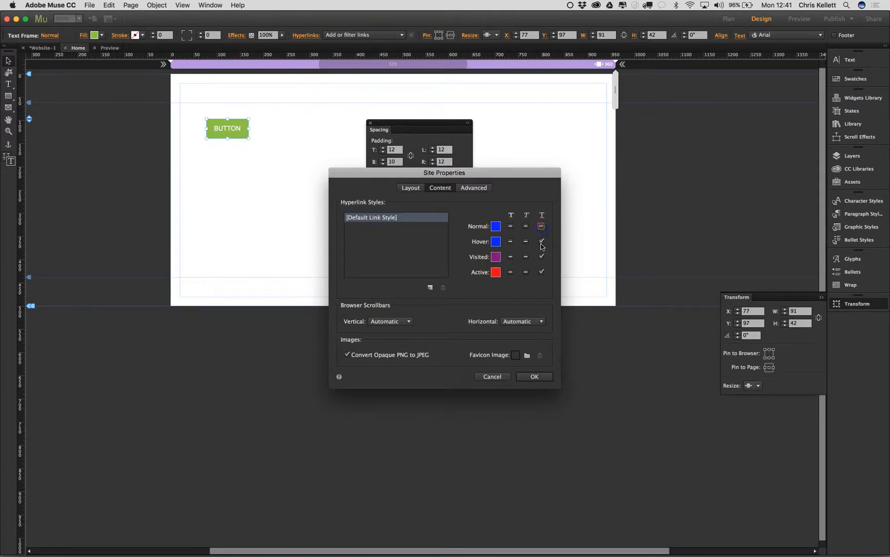
{"action": "left_click", "coordinate": [542, 242]}
Step: Set the default link style's colour to none for the Normal, Hover, Visited and Active states and apply the site properties
{"action": "left_click", "coordinate": [496, 227]}
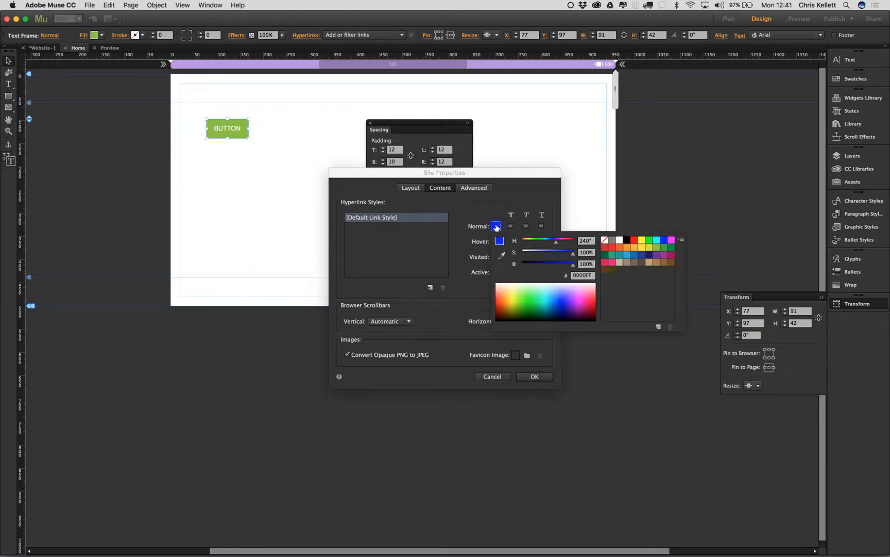
{"action": "left_click", "coordinate": [604, 239]}
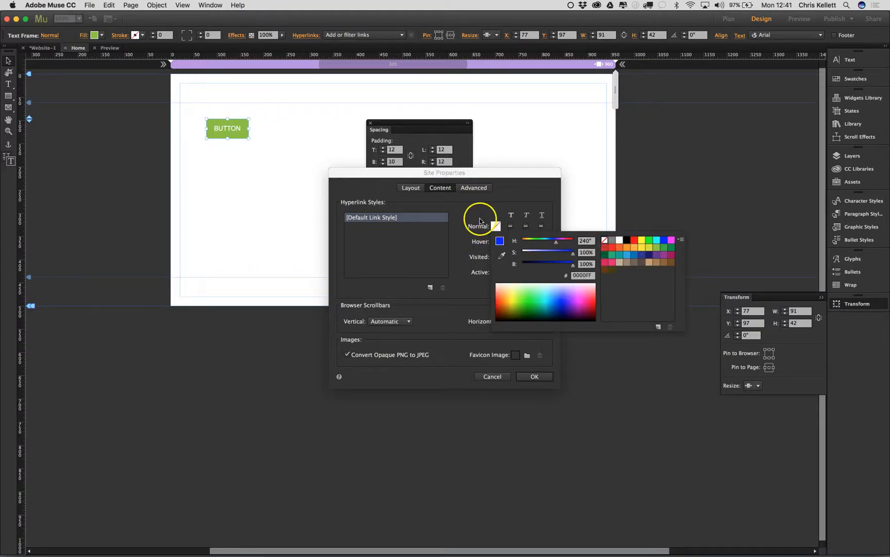
{"action": "left_click", "coordinate": [495, 242]}
{"action": "left_click", "coordinate": [603, 254]}
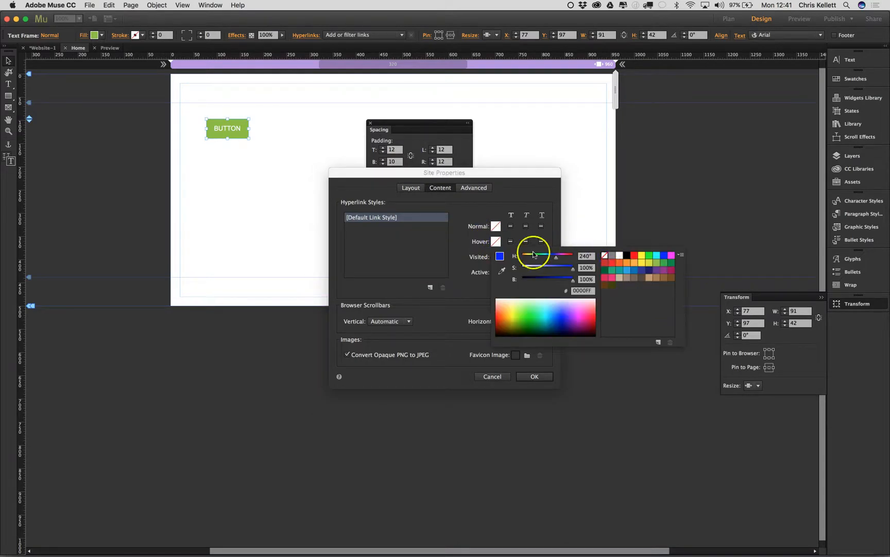
{"action": "left_click", "coordinate": [496, 255]}
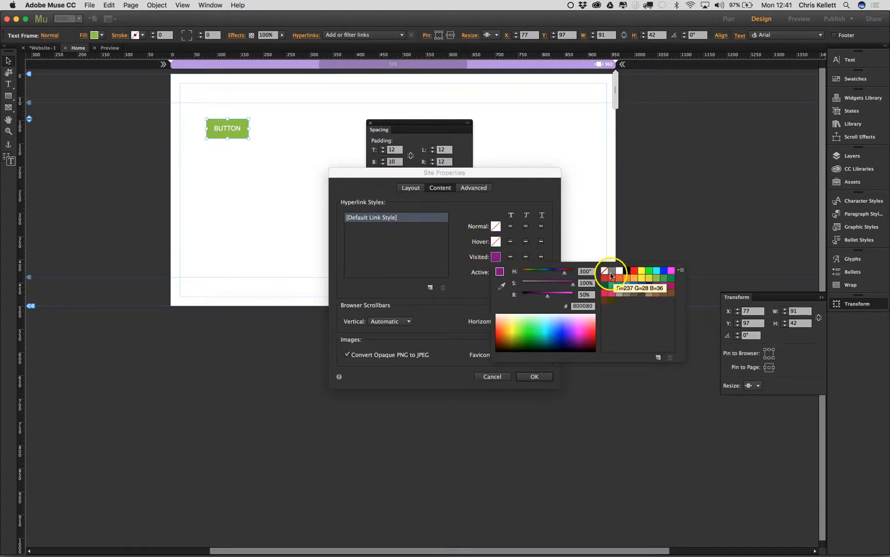
{"action": "left_click", "coordinate": [606, 271]}
{"action": "left_click", "coordinate": [496, 272]}
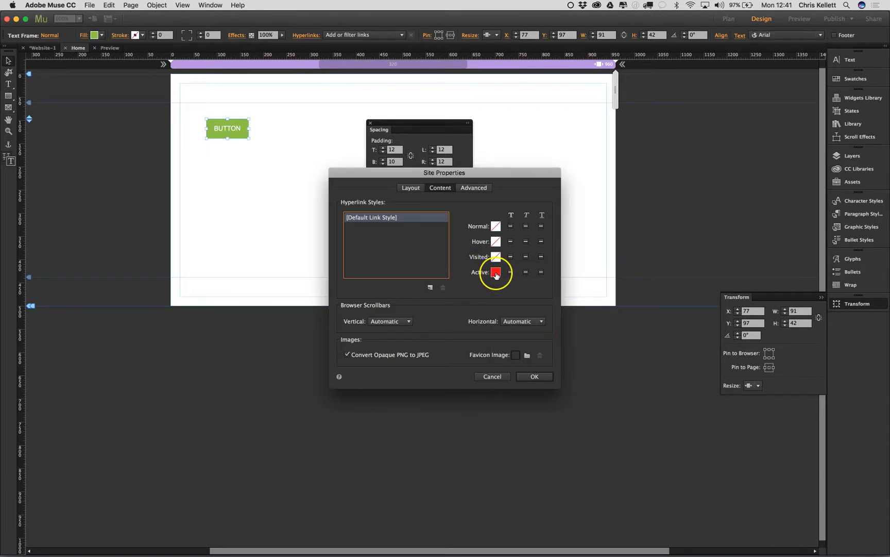
{"action": "left_click", "coordinate": [604, 287]}
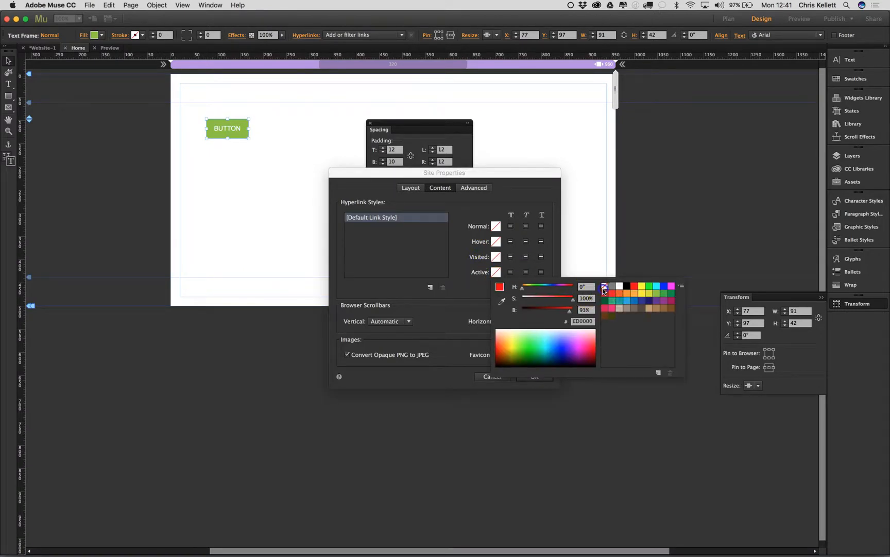
{"action": "left_click", "coordinate": [435, 245]}
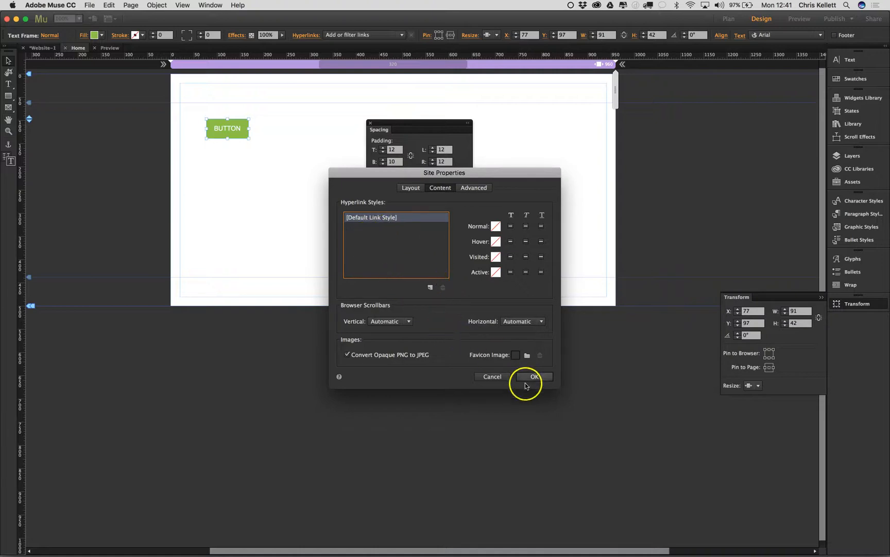
{"action": "left_click", "coordinate": [535, 377]}
Step: Add a placeholder "#" hyperlink to the button's text frame
{"action": "left_click", "coordinate": [299, 184]}
{"action": "left_click", "coordinate": [239, 131]}
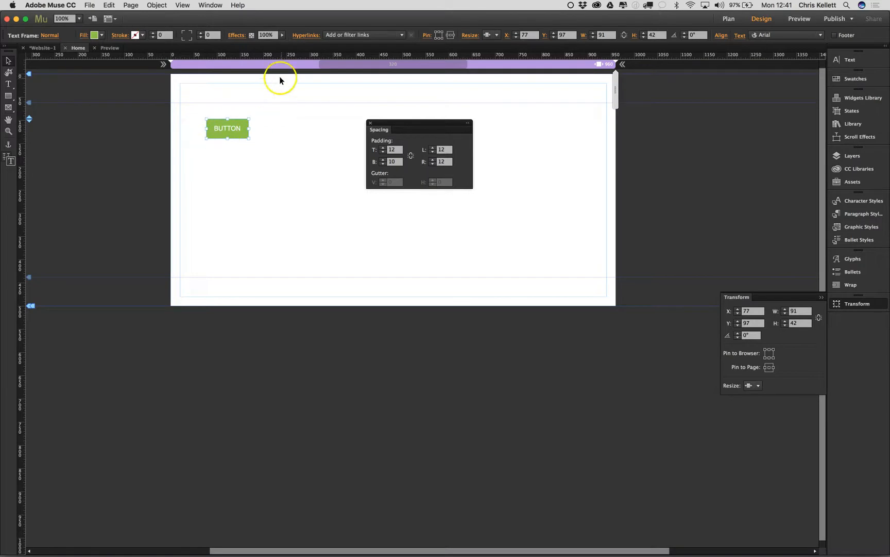
{"action": "left_click", "coordinate": [374, 34]}
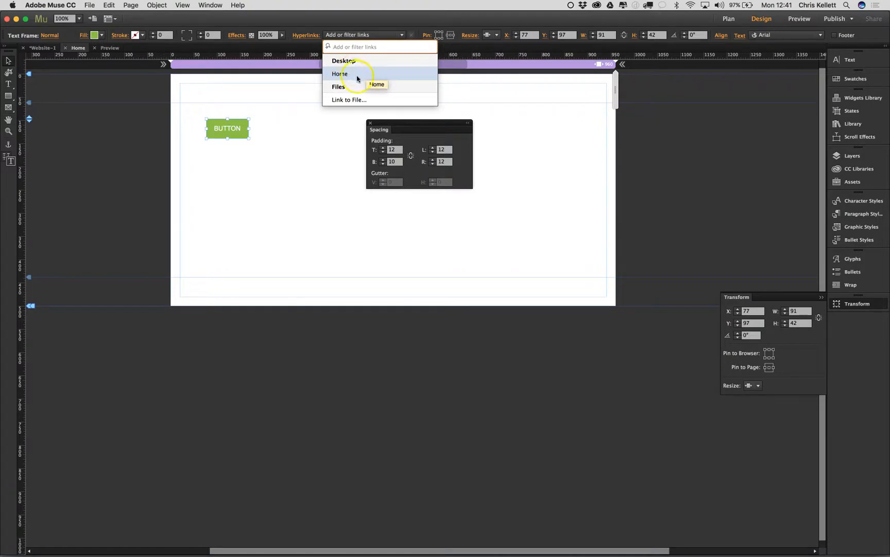
{"action": "type", "text": "#"}
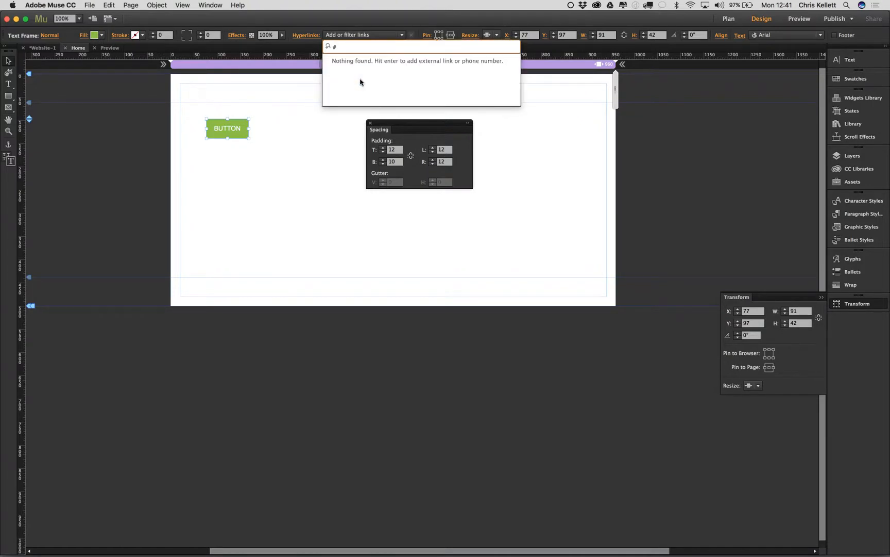
{"action": "key", "text": "Return"}
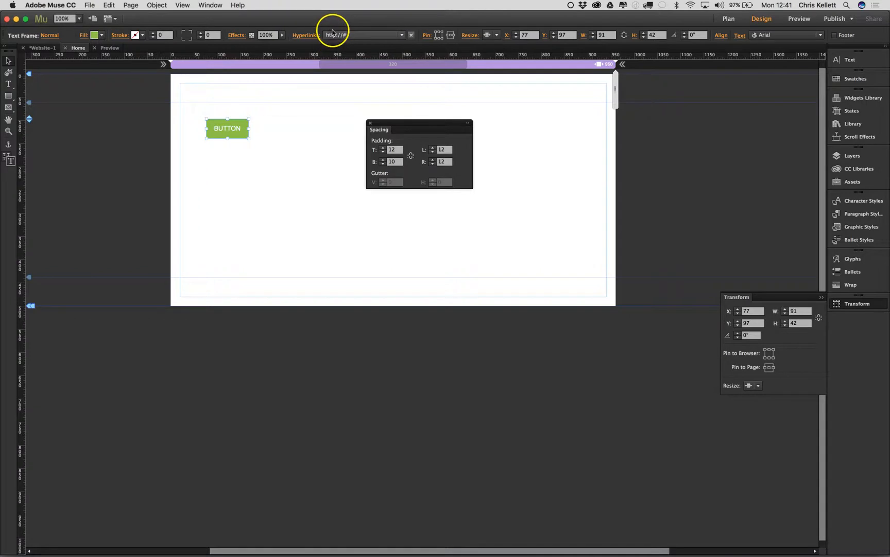
{"action": "left_click", "coordinate": [282, 119]}
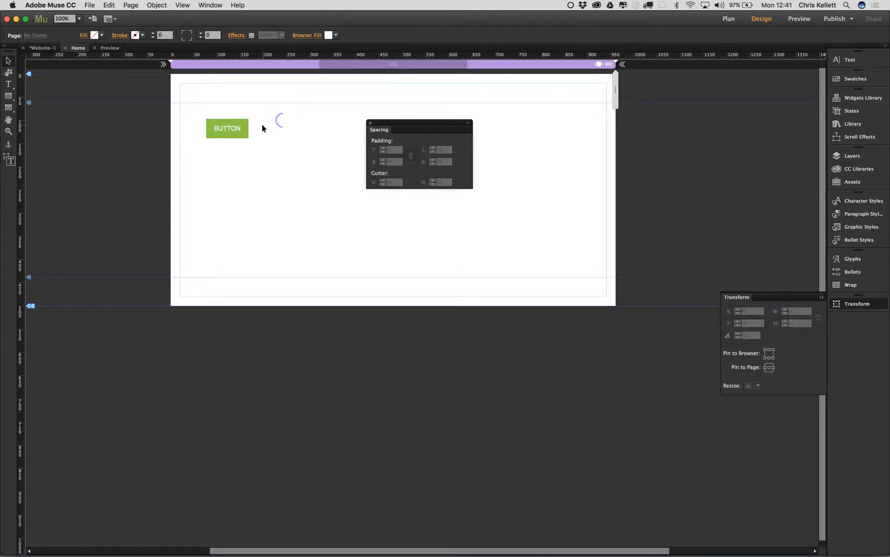
Step: Refresh the page preview to check the linked button's appearance, and return to the Home page design
{"action": "left_click", "coordinate": [114, 48]}
{"action": "left_click", "coordinate": [145, 36]}
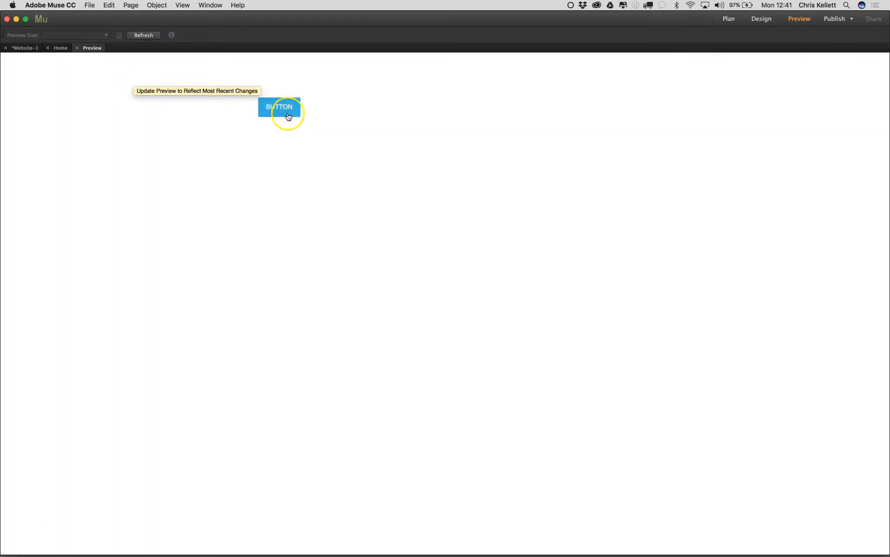
{"action": "left_click", "coordinate": [62, 48]}
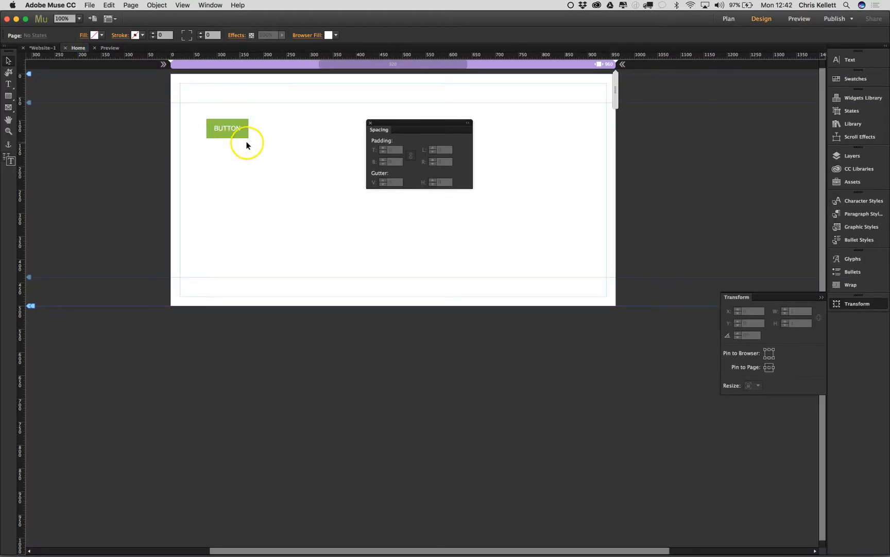
Step: Give the button's Mouse Down state a red fill
{"action": "left_click", "coordinate": [243, 134]}
{"action": "left_click", "coordinate": [58, 37]}
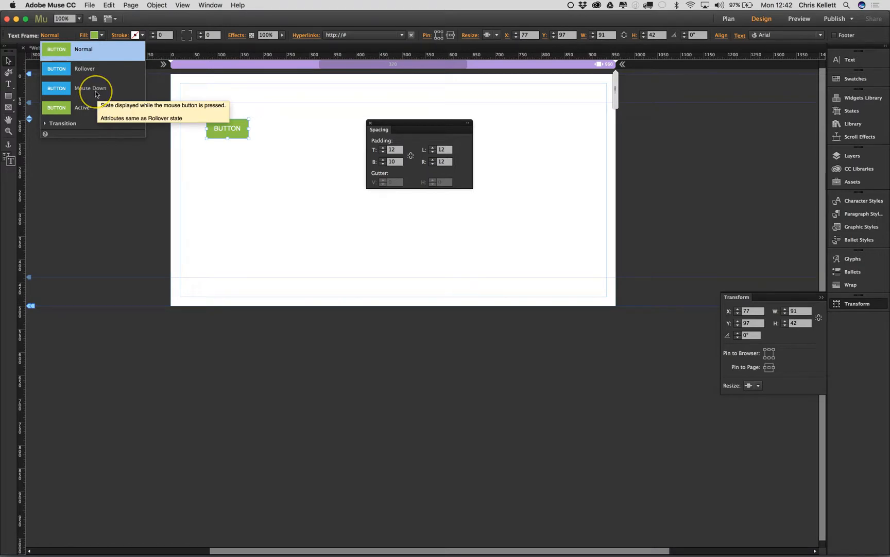
{"action": "left_click", "coordinate": [96, 90]}
{"action": "left_click", "coordinate": [83, 116]}
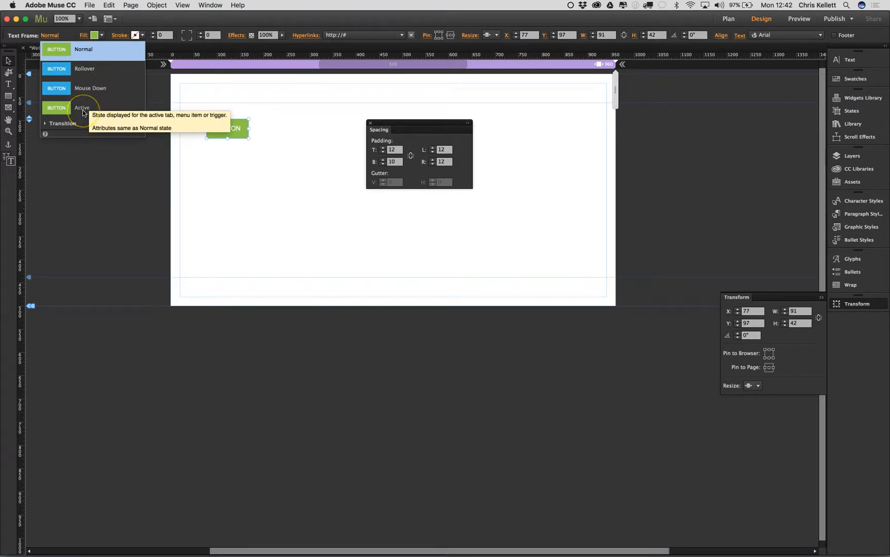
{"action": "left_click", "coordinate": [90, 54]}
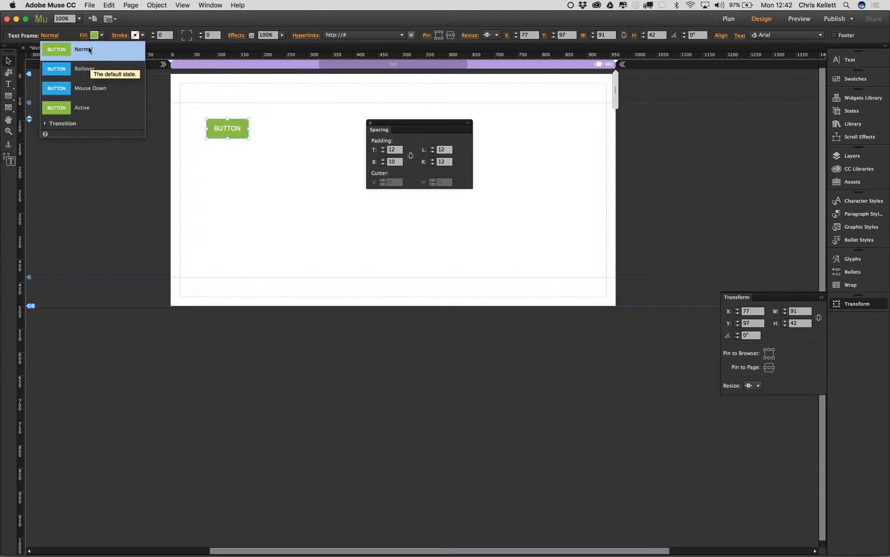
{"action": "left_click", "coordinate": [88, 54]}
{"action": "left_click", "coordinate": [95, 87]}
{"action": "left_click", "coordinate": [96, 35]}
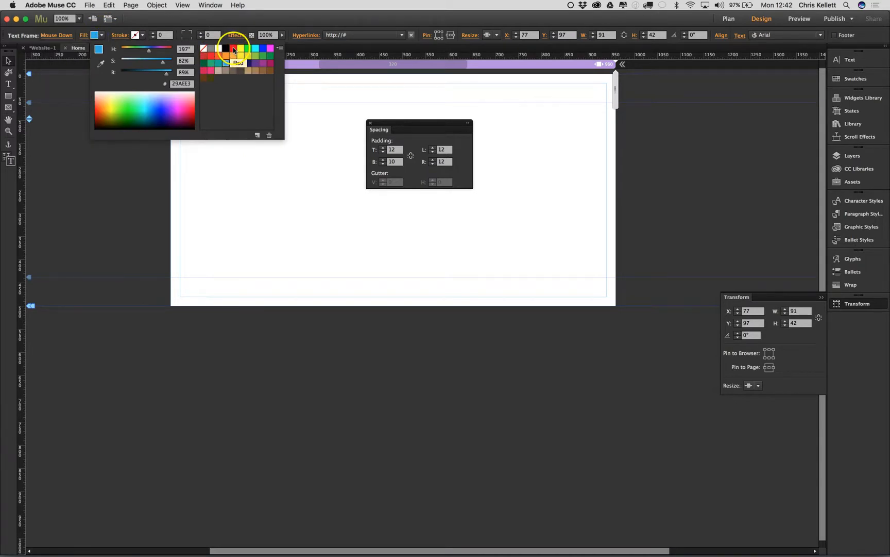
{"action": "left_click", "coordinate": [211, 57]}
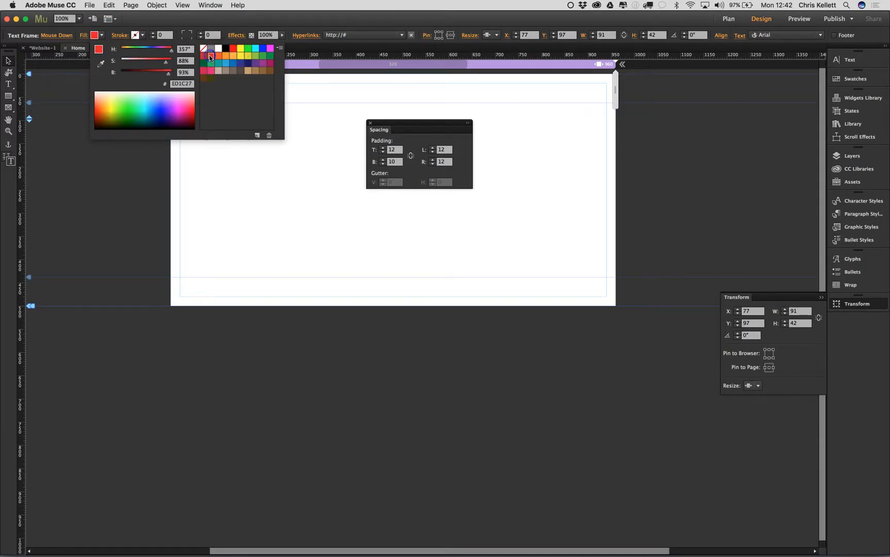
{"action": "left_click", "coordinate": [270, 219]}
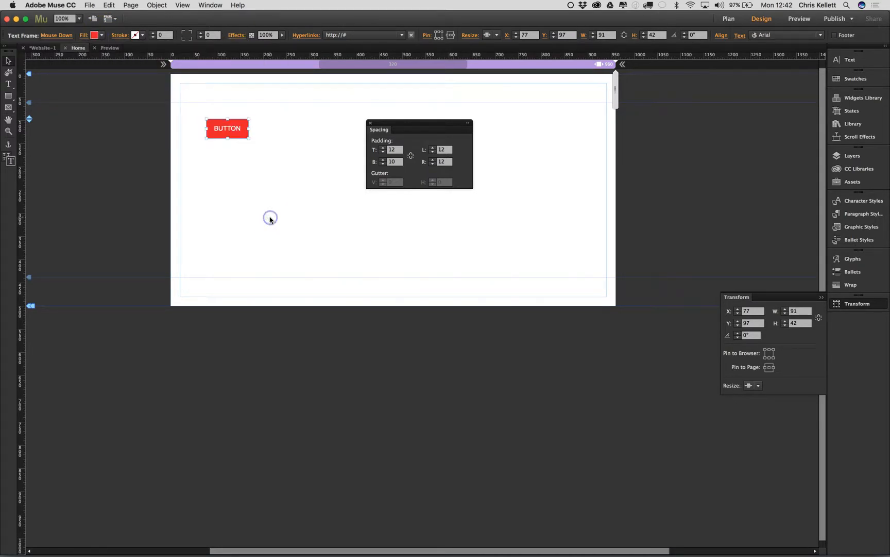
Step: Test the button's rollover and mouse-down states in the refreshed page preview, and return to the Home page design
{"action": "left_click", "coordinate": [110, 48]}
{"action": "left_click", "coordinate": [141, 35]}
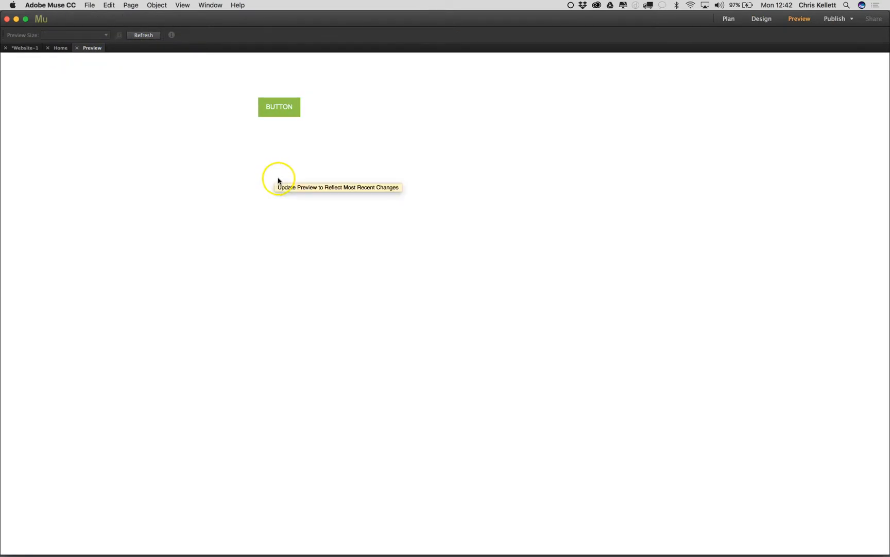
{"action": "left_click", "coordinate": [278, 114]}
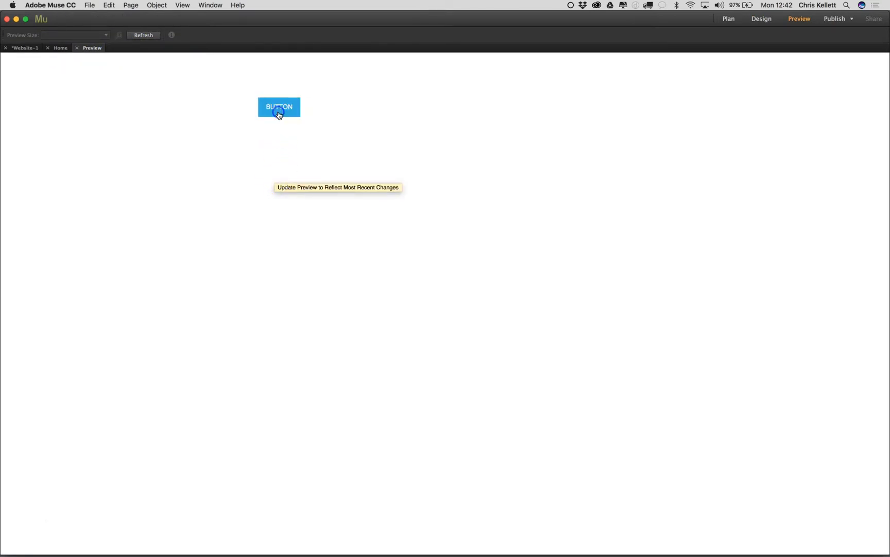
{"action": "left_click", "coordinate": [278, 115]}
{"action": "left_click", "coordinate": [211, 199]}
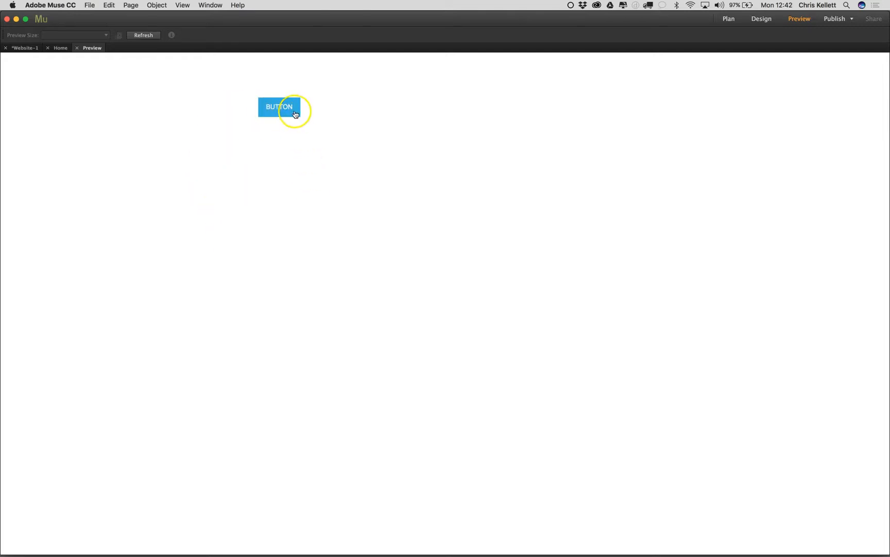
{"action": "left_click", "coordinate": [294, 112]}
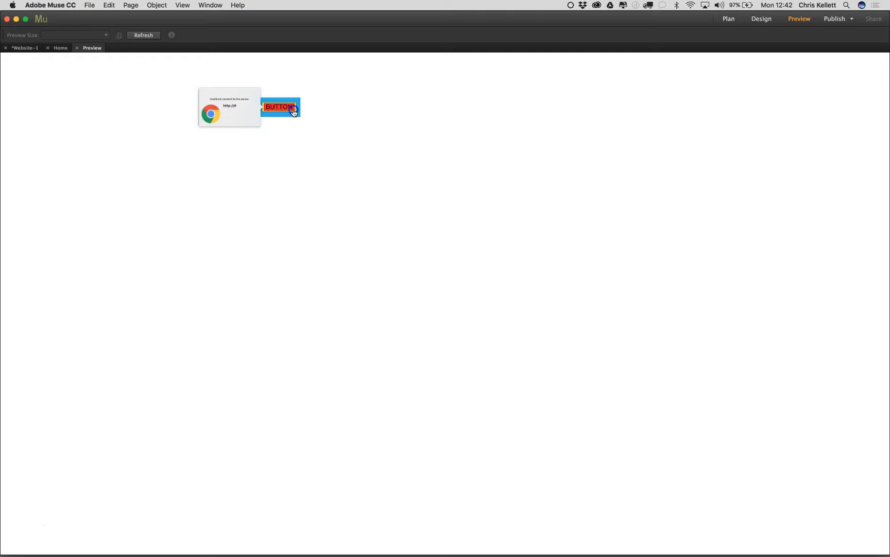
{"action": "left_click", "coordinate": [226, 128]}
{"action": "left_click", "coordinate": [60, 50]}
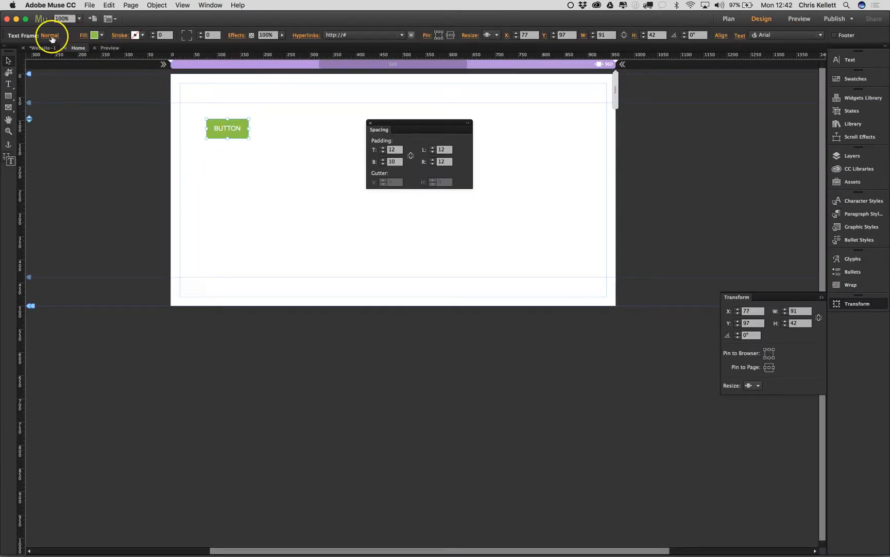
Step: Turn on the Fade transition for the button's states
{"action": "left_click", "coordinate": [48, 36]}
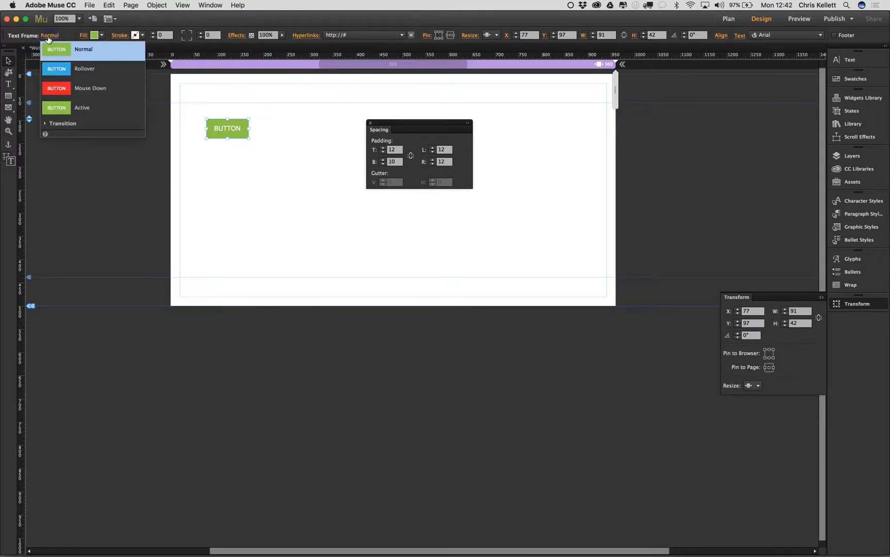
{"action": "left_click", "coordinate": [46, 123]}
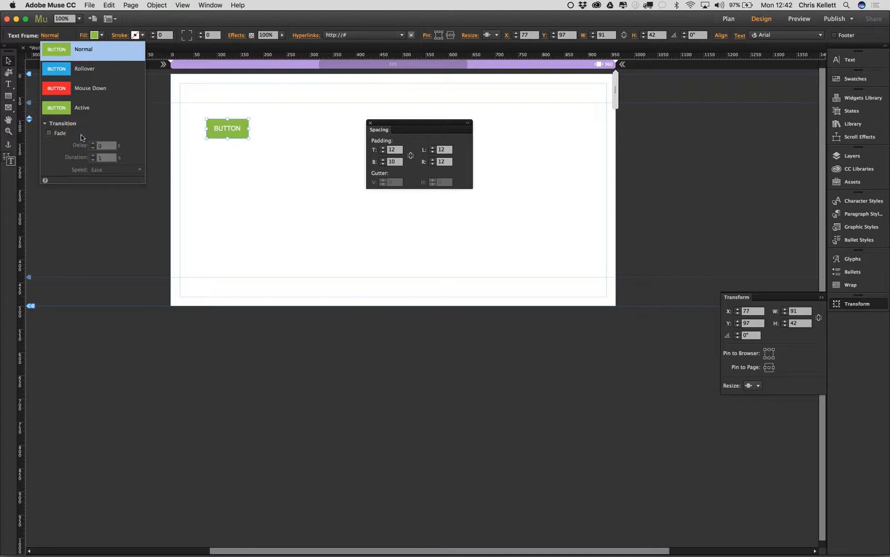
{"action": "left_click", "coordinate": [49, 133]}
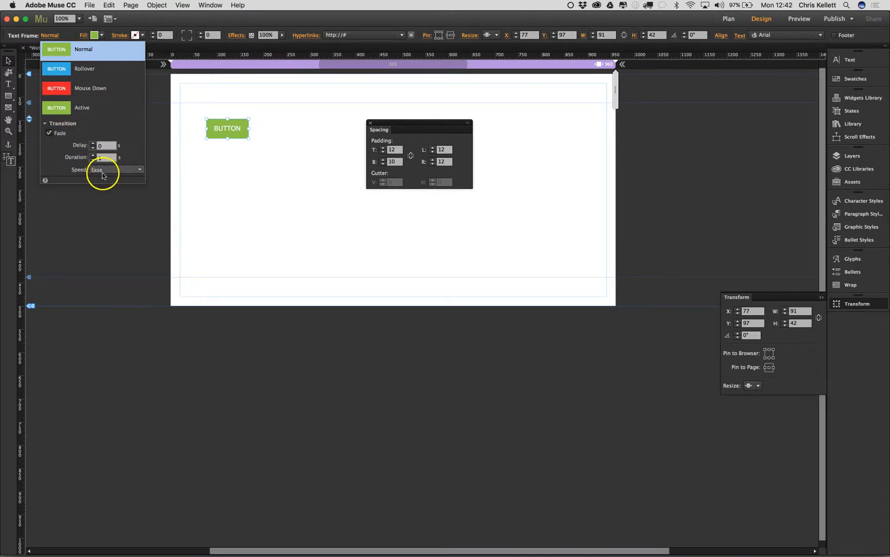
{"action": "left_click", "coordinate": [245, 196]}
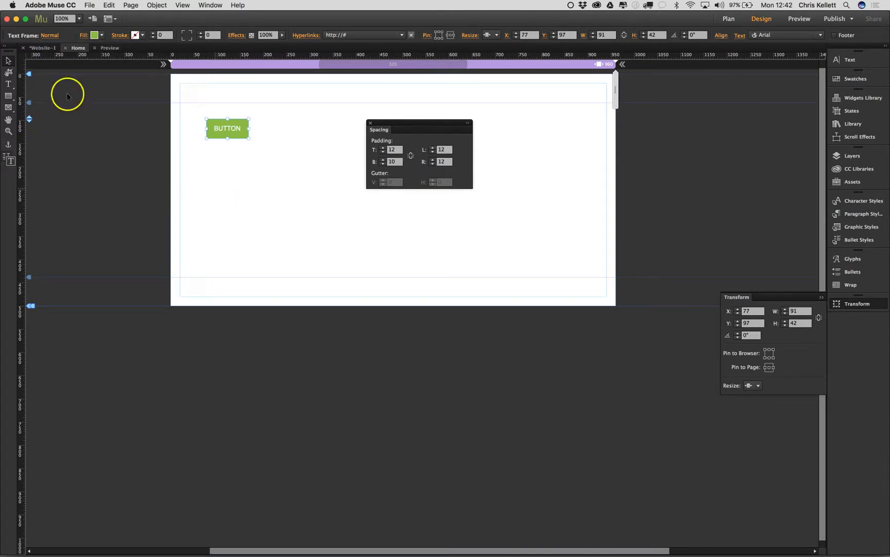
Step: Check the button's fade effect in the refreshed page preview and close the preview
{"action": "left_click", "coordinate": [109, 49]}
{"action": "left_click", "coordinate": [153, 35]}
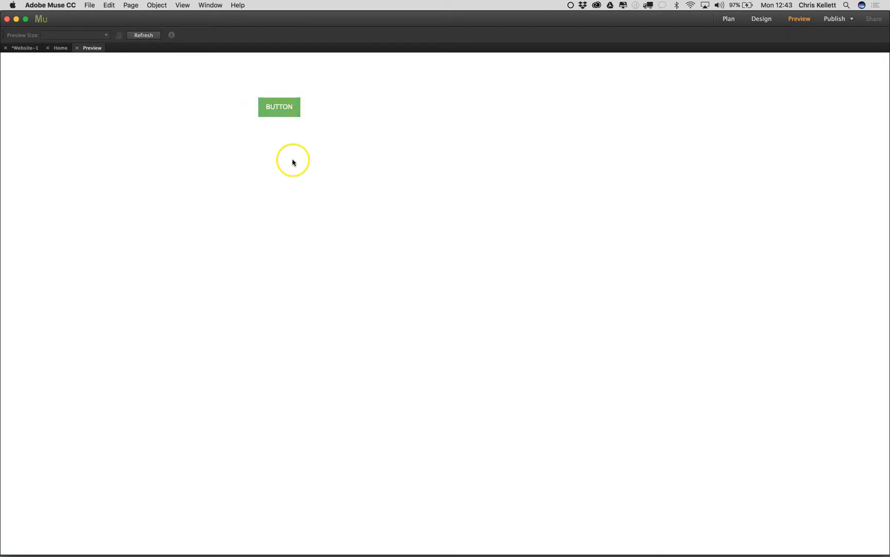
{"action": "left_click", "coordinate": [295, 115]}
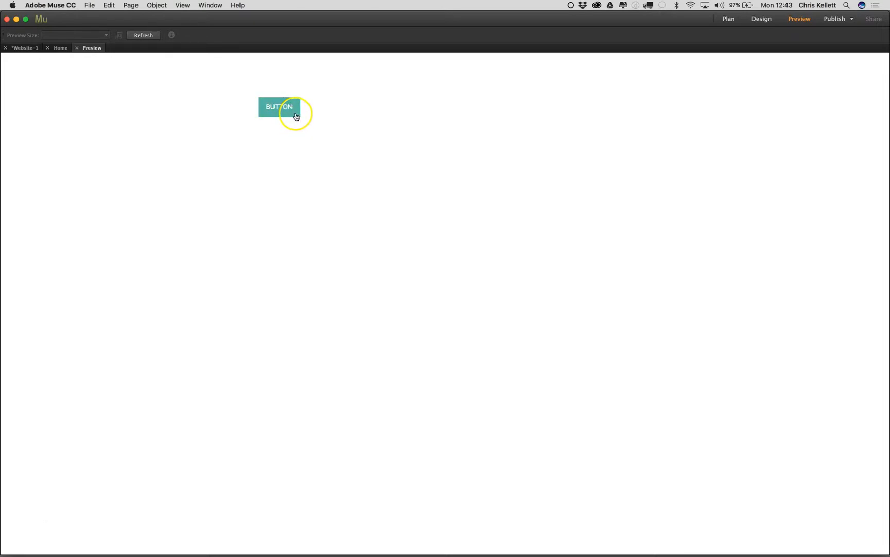
{"action": "left_click", "coordinate": [90, 49]}
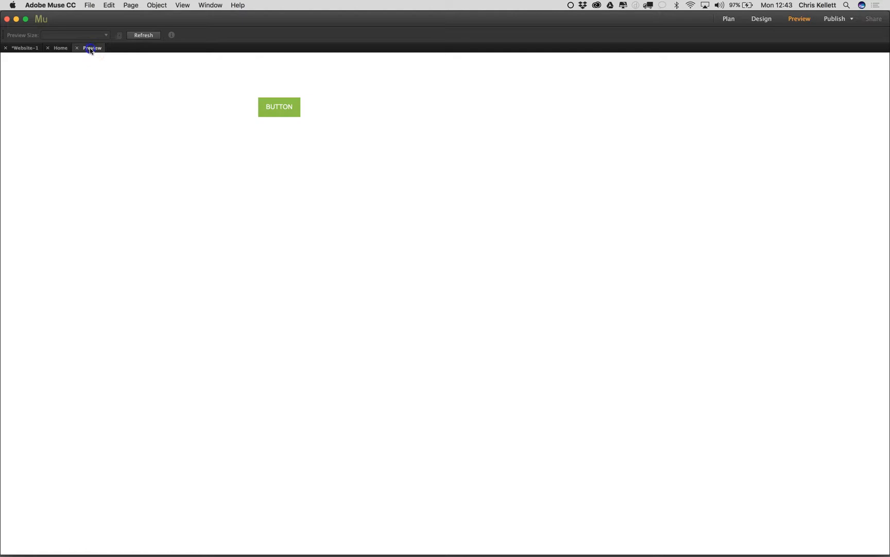
{"action": "left_click", "coordinate": [77, 48]}
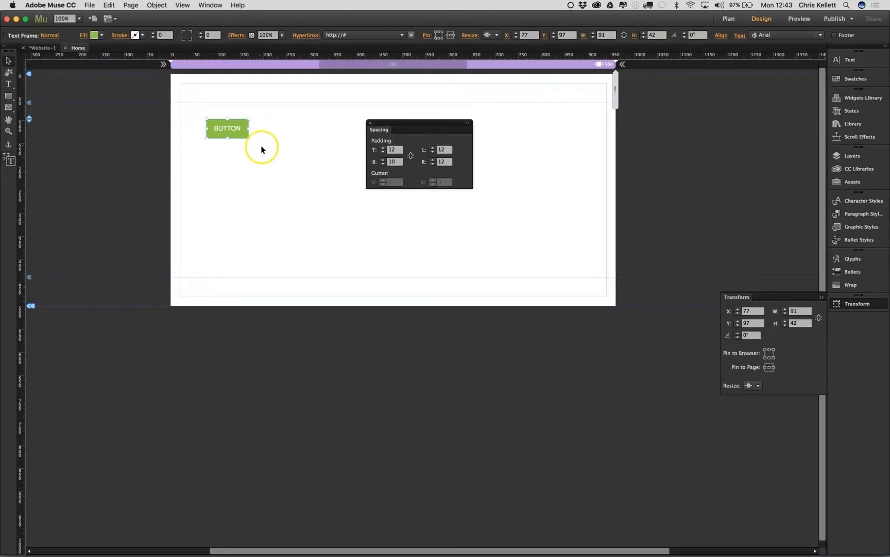
Step: Turn off the Fade transition for the button's states
{"action": "left_click", "coordinate": [94, 35]}
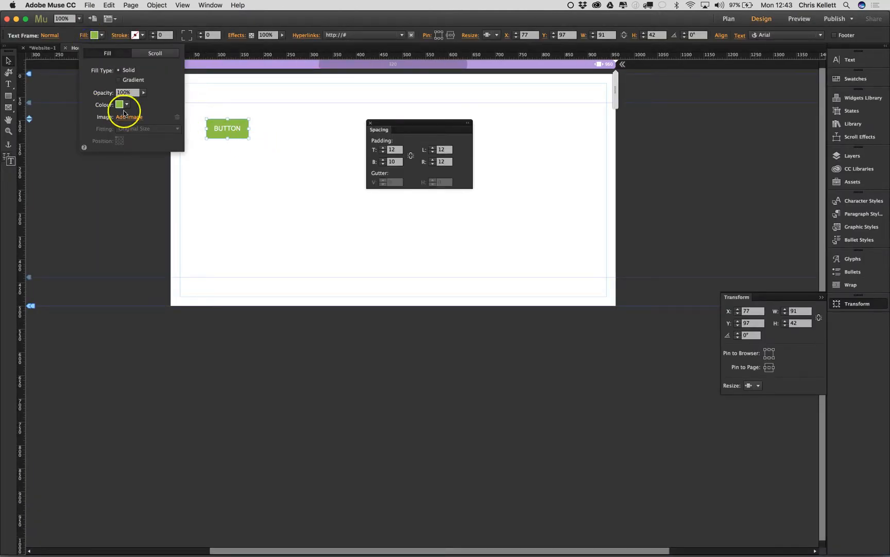
{"action": "left_click", "coordinate": [50, 35]}
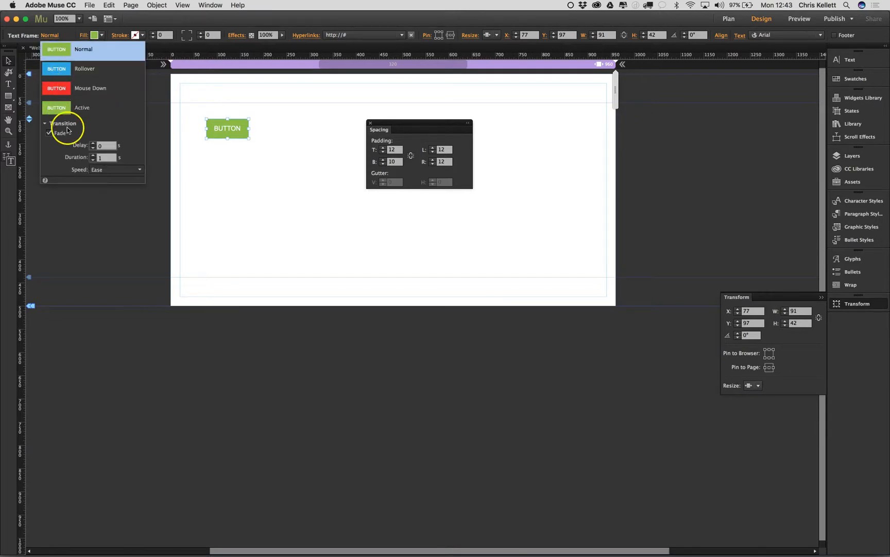
{"action": "left_click", "coordinate": [51, 133]}
{"action": "left_click", "coordinate": [298, 162]}
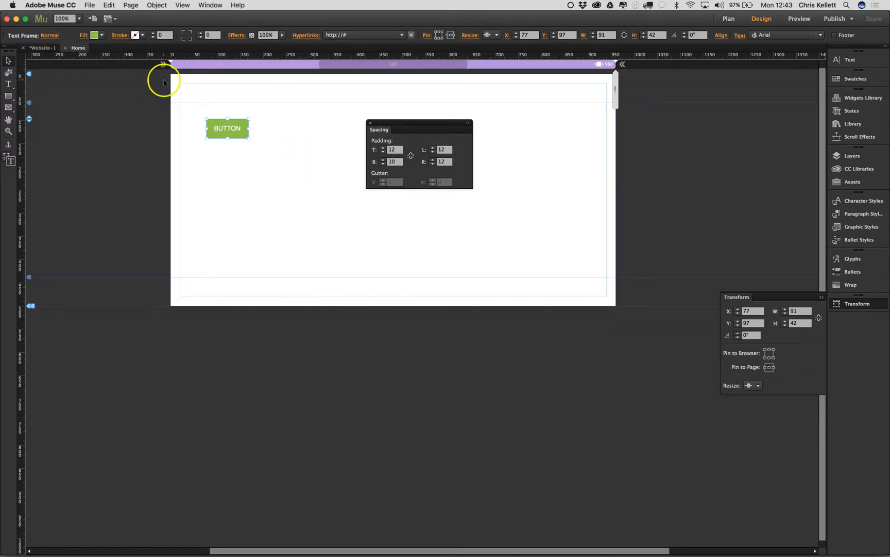
Step: Clear the Spacing panel out of the way and duplicate the button beside the original at X 215, Y 104
{"action": "left_click_drag", "start_coordinate": [447, 123], "coordinate": [564, 128]}
{"action": "left_click", "coordinate": [337, 158]}
{"action": "left_click_drag", "start_coordinate": [241, 136], "coordinate": [300, 132]}
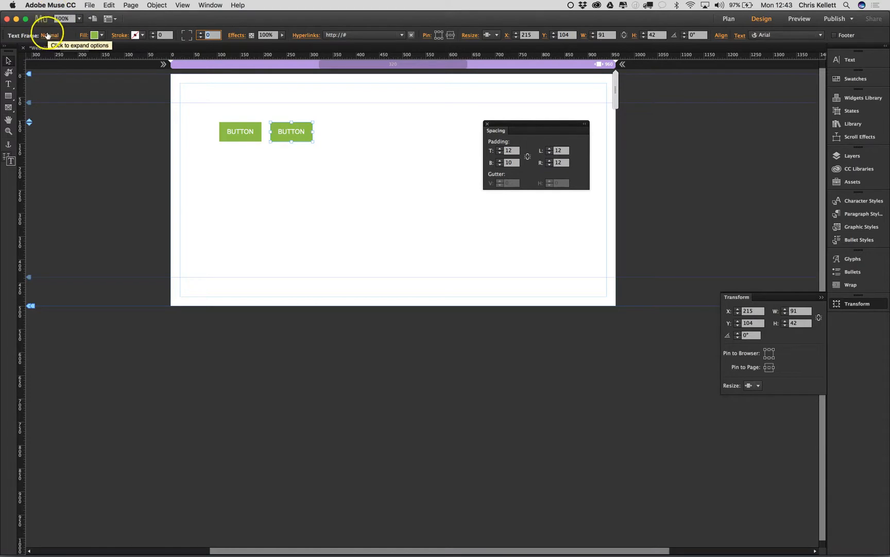
Step: Give the duplicate button a corner radius of 10, check both buttons in the page preview and return to the Home design
{"action": "left_click", "coordinate": [50, 36]}
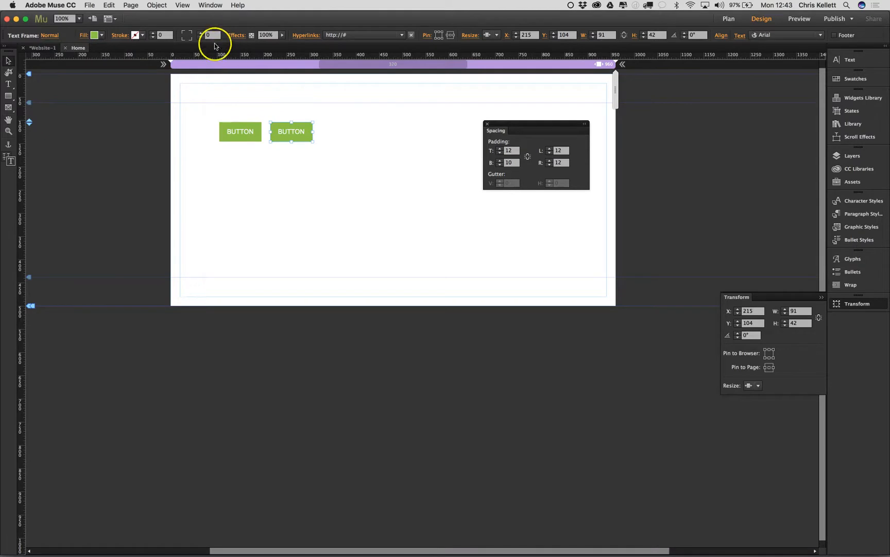
{"action": "left_click", "coordinate": [213, 36]}
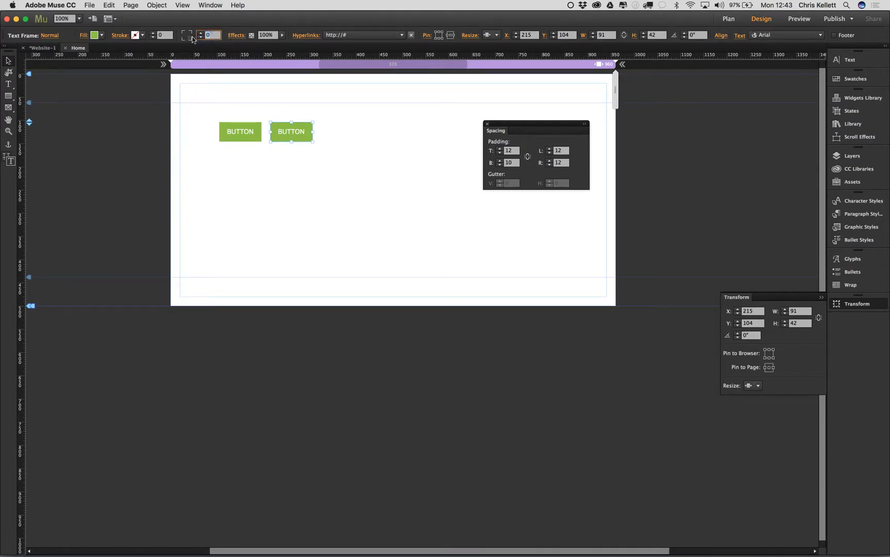
{"action": "type", "text": "10"}
{"action": "left_click", "coordinate": [334, 137]}
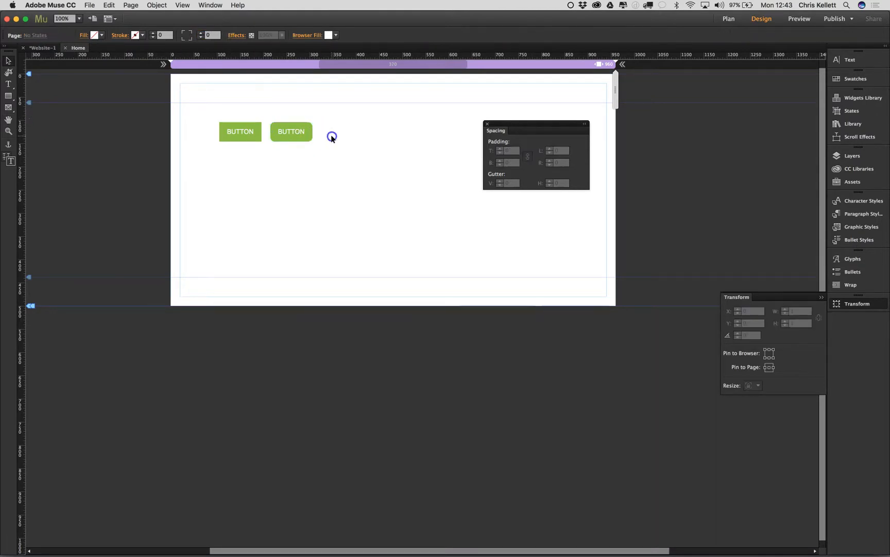
{"action": "left_click", "coordinate": [805, 21]}
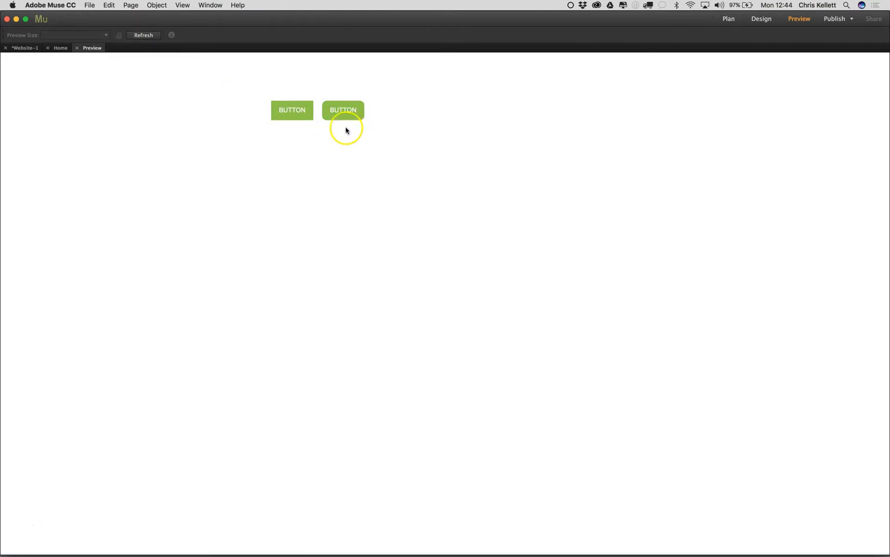
{"action": "left_click", "coordinate": [61, 48]}
Step: Duplicate the rounded button beside it at X 325 and increase the copy's corner radius to form a pill shape
{"action": "left_click_drag", "start_coordinate": [290, 132], "coordinate": [343, 132]}
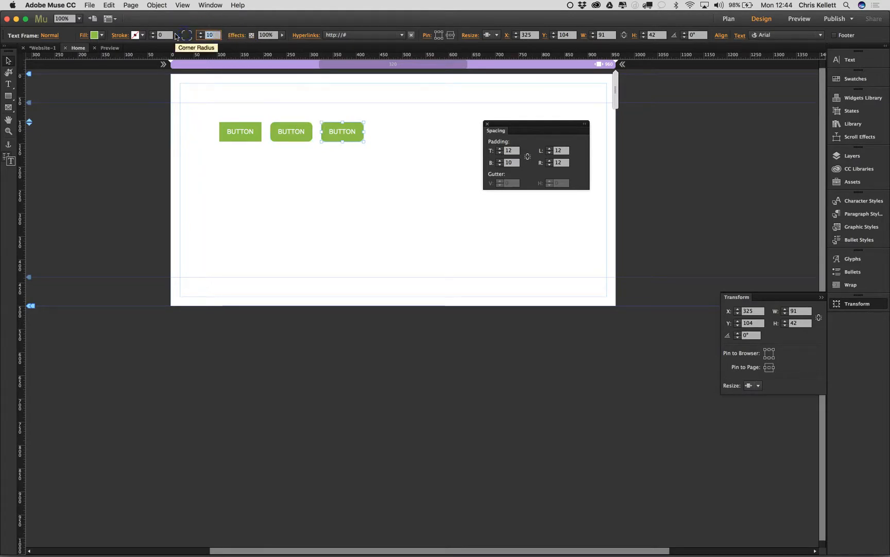
{"action": "left_click", "coordinate": [312, 163]}
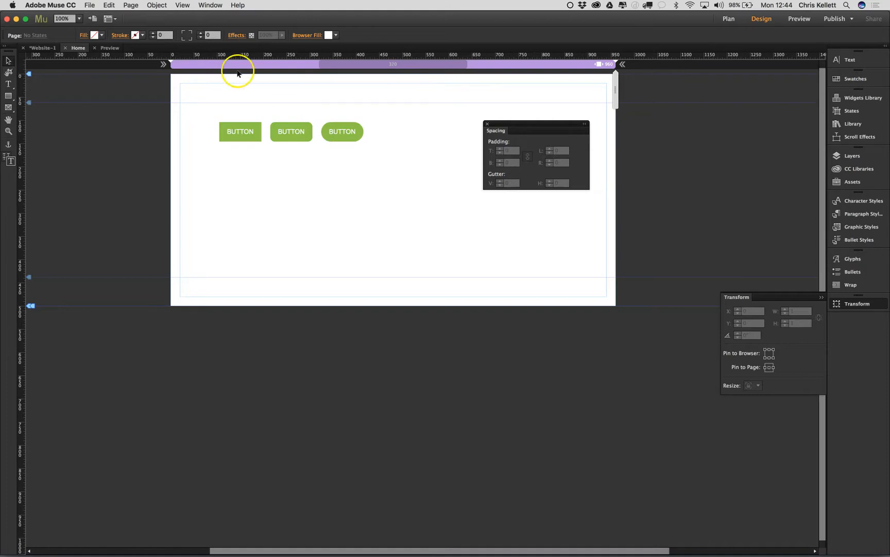
Step: Check the three button shapes in the refreshed page preview and return to the Home page design
{"action": "left_click", "coordinate": [110, 47]}
{"action": "left_click", "coordinate": [147, 34]}
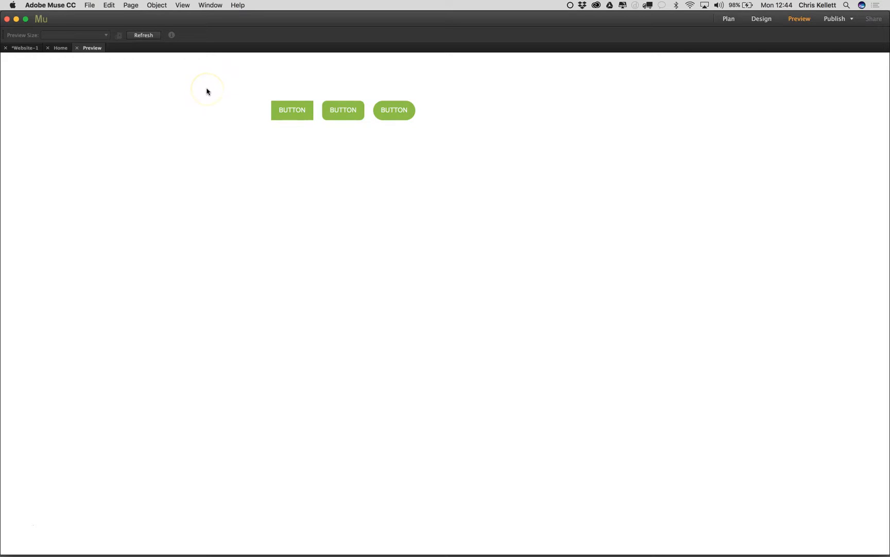
{"action": "left_click", "coordinate": [61, 48]}
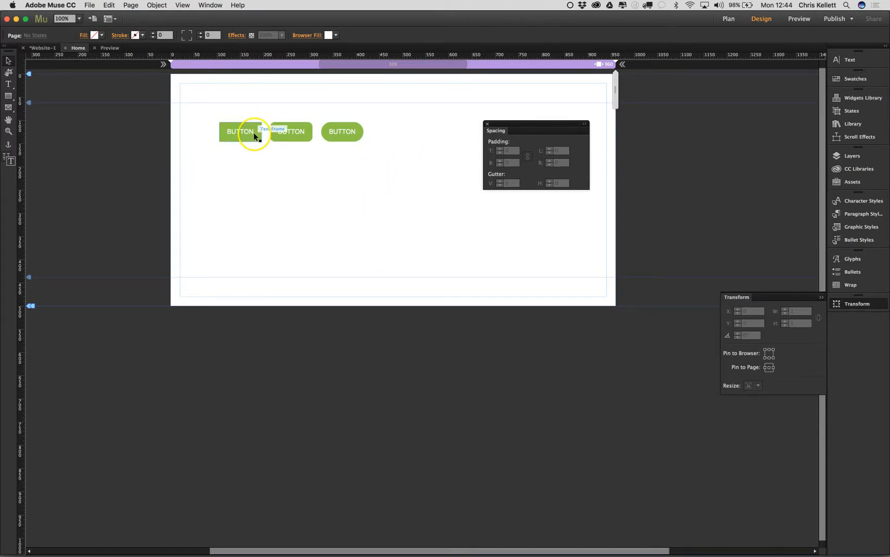
Step: Duplicate the square-cornered button below the row at X 105, Y 195, and widen the copy to 201
{"action": "left_click_drag", "start_coordinate": [253, 136], "coordinate": [338, 174]}
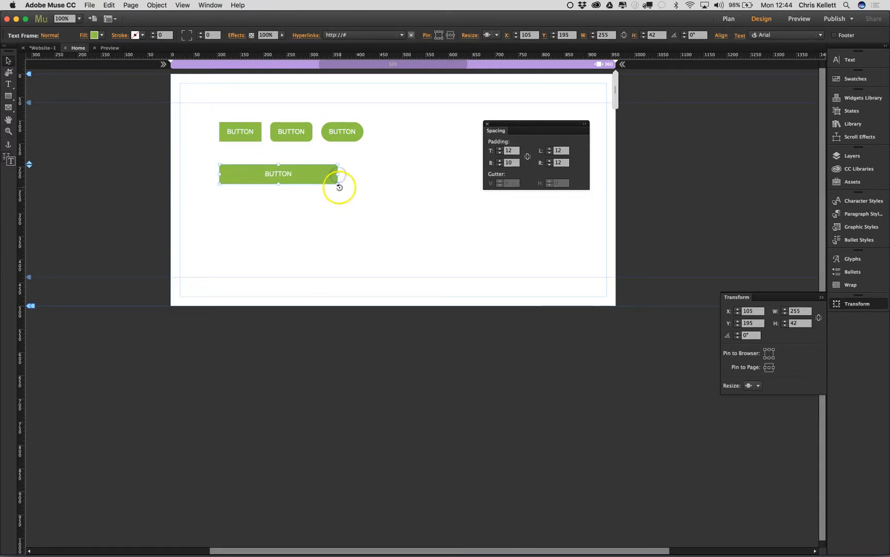
{"action": "left_click_drag", "start_coordinate": [337, 174], "coordinate": [313, 174]}
Step: Replace the wide button's label with "Click here to download"
{"action": "double_click", "coordinate": [290, 173]}
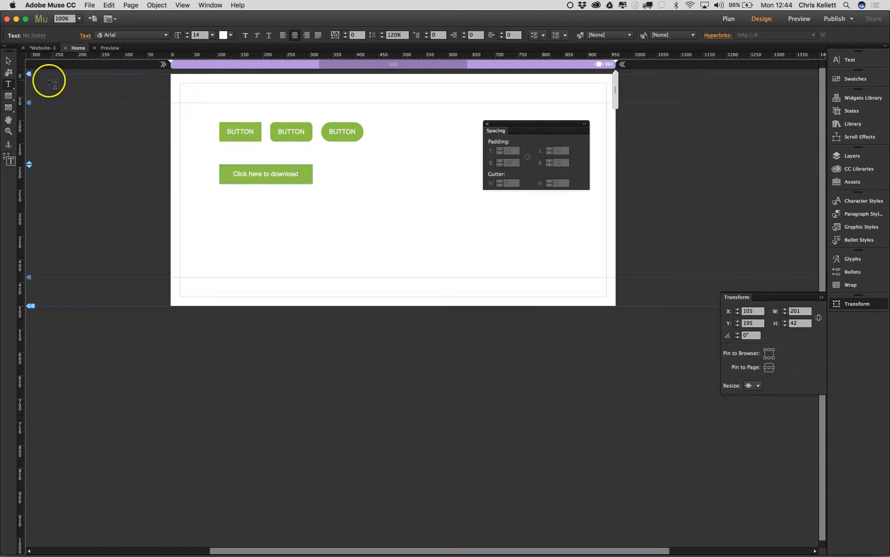
{"action": "left_click", "coordinate": [9, 60]}
{"action": "left_click", "coordinate": [334, 209]}
Step: Widen the download button to 275 and increase its label's font size to 24
{"action": "left_click", "coordinate": [296, 179]}
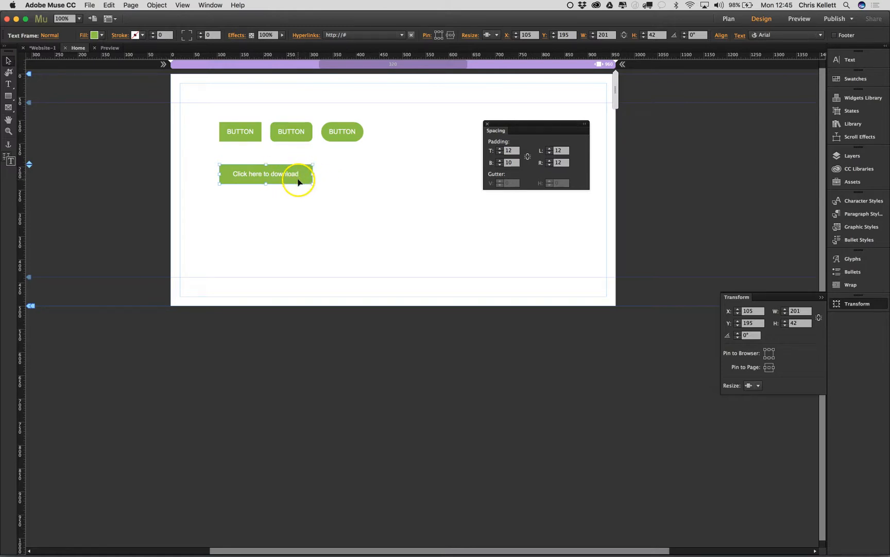
{"action": "left_click_drag", "start_coordinate": [313, 174], "coordinate": [347, 190]}
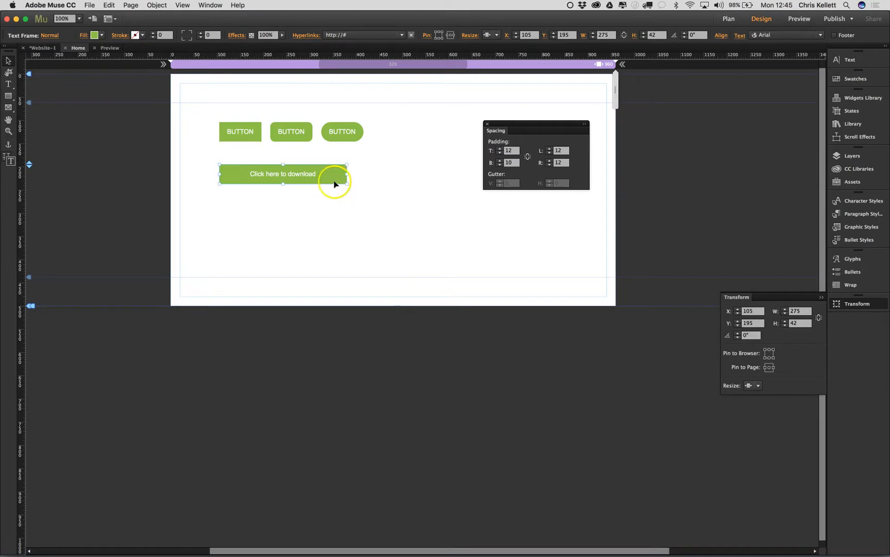
{"action": "double_click", "coordinate": [334, 176]}
{"action": "left_click_drag", "start_coordinate": [335, 175], "coordinate": [174, 163]}
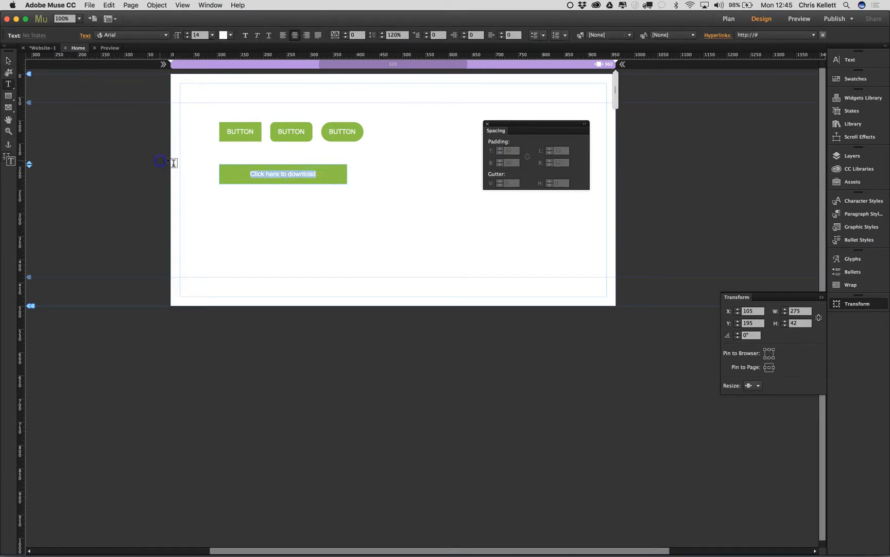
{"action": "left_click", "coordinate": [188, 33]}
{"action": "left_click", "coordinate": [188, 33]}
{"action": "left_click", "coordinate": [188, 34]}
{"action": "left_click", "coordinate": [188, 33]}
{"action": "left_click", "coordinate": [188, 34]}
{"action": "left_click", "coordinate": [188, 34]}
{"action": "left_click", "coordinate": [188, 33]}
{"action": "left_click", "coordinate": [188, 33]}
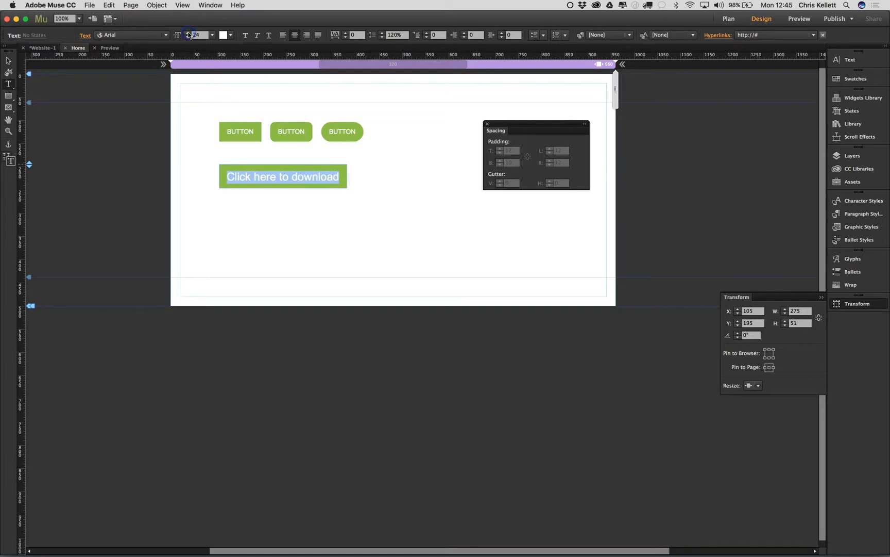
{"action": "left_click", "coordinate": [9, 62]}
Step: Widen the download button to 323 so its larger label has more room
{"action": "left_click", "coordinate": [328, 183]}
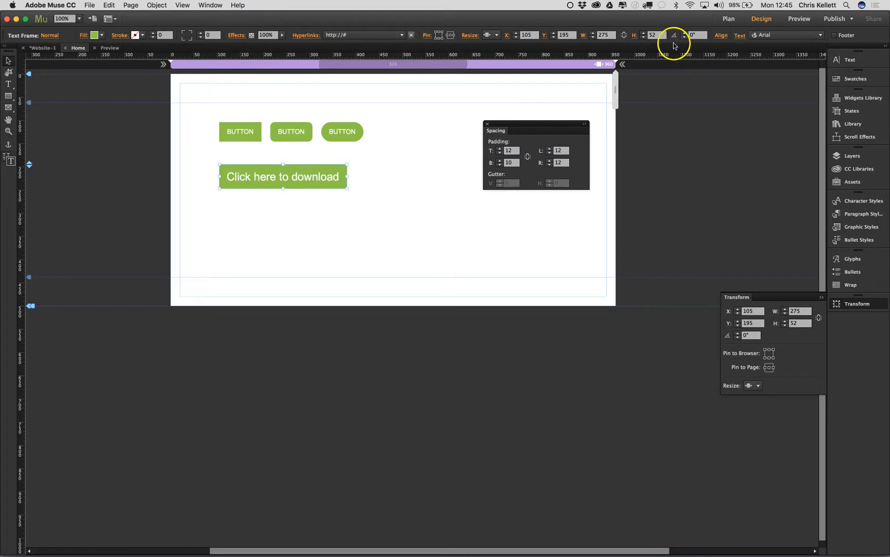
{"action": "left_click", "coordinate": [455, 163]}
{"action": "left_click", "coordinate": [344, 187]}
{"action": "left_click_drag", "start_coordinate": [346, 177], "coordinate": [369, 177]}
{"action": "left_click", "coordinate": [385, 220]}
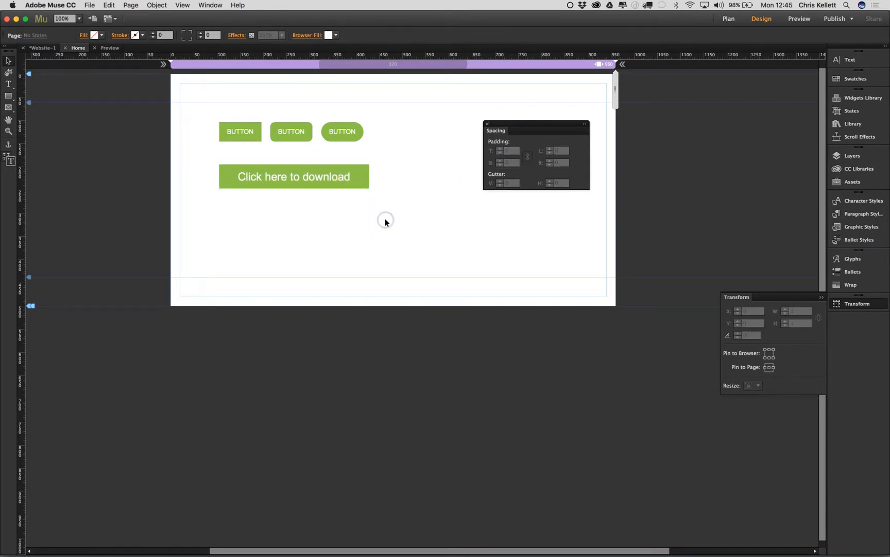
Step: Check the download button in the refreshed page preview and return to the Home page design
{"action": "left_click", "coordinate": [110, 48]}
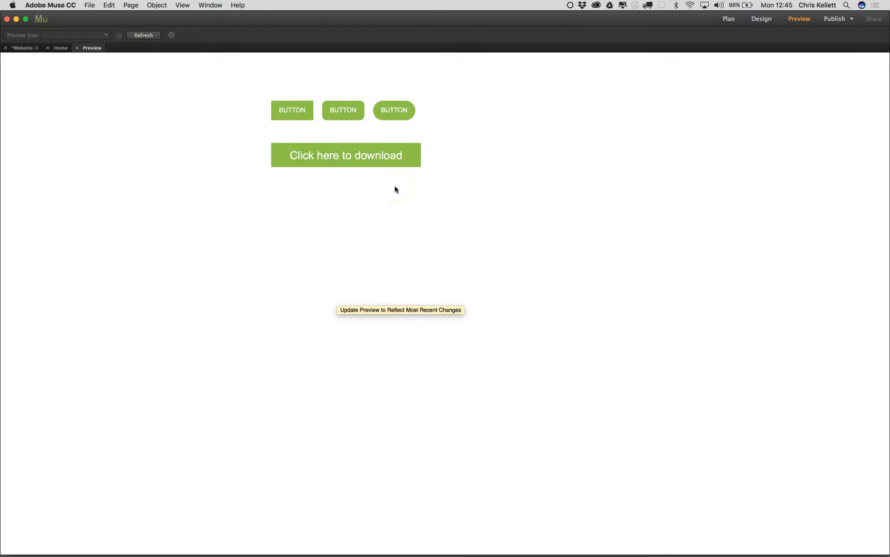
{"action": "left_click", "coordinate": [189, 258]}
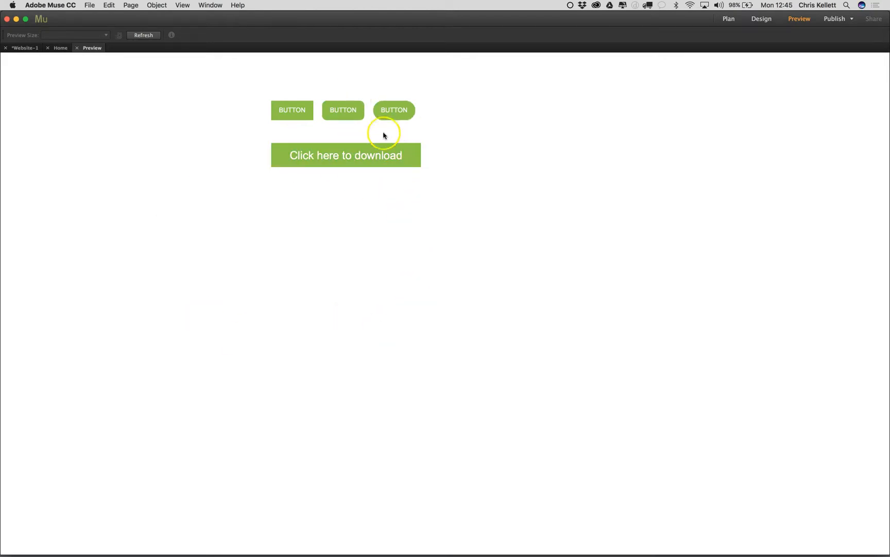
{"action": "left_click", "coordinate": [61, 48]}
Step: Change the download button's label to the Share OSF Bold web font
{"action": "left_click", "coordinate": [274, 178]}
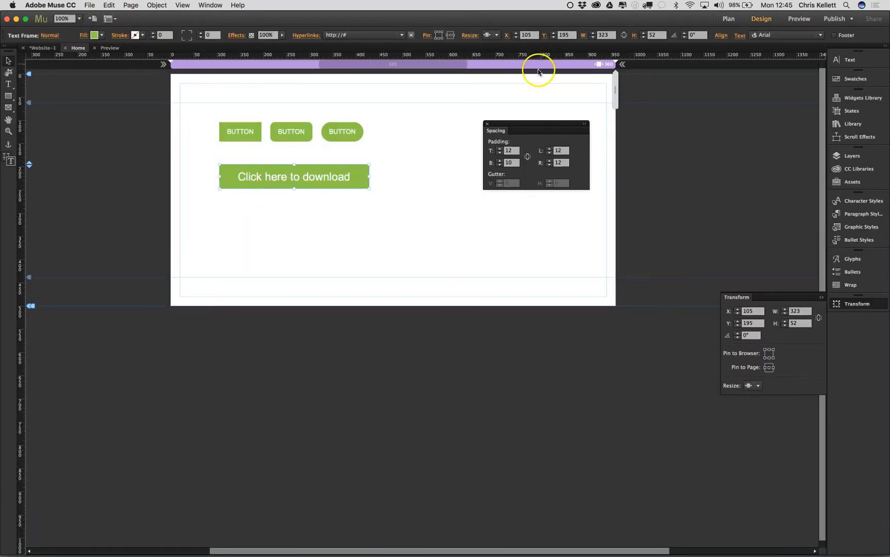
{"action": "left_click", "coordinate": [740, 35]}
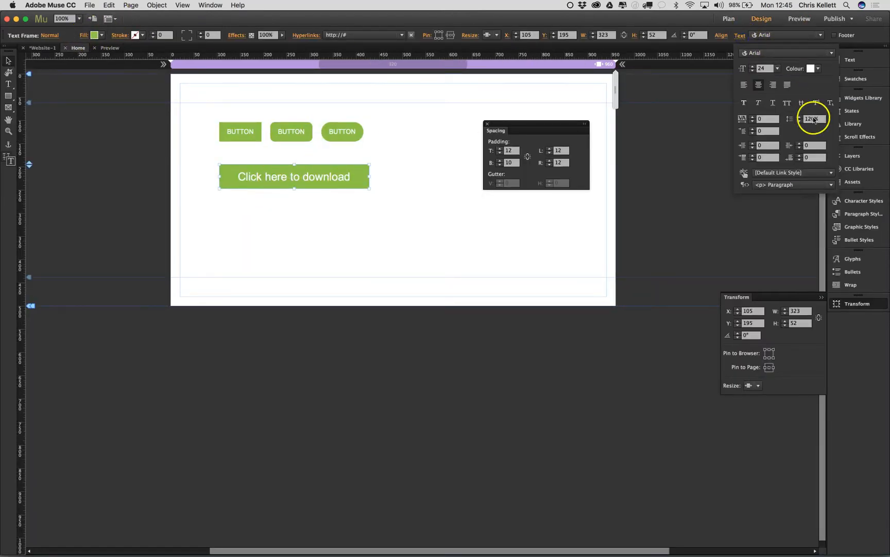
{"action": "left_click", "coordinate": [789, 53]}
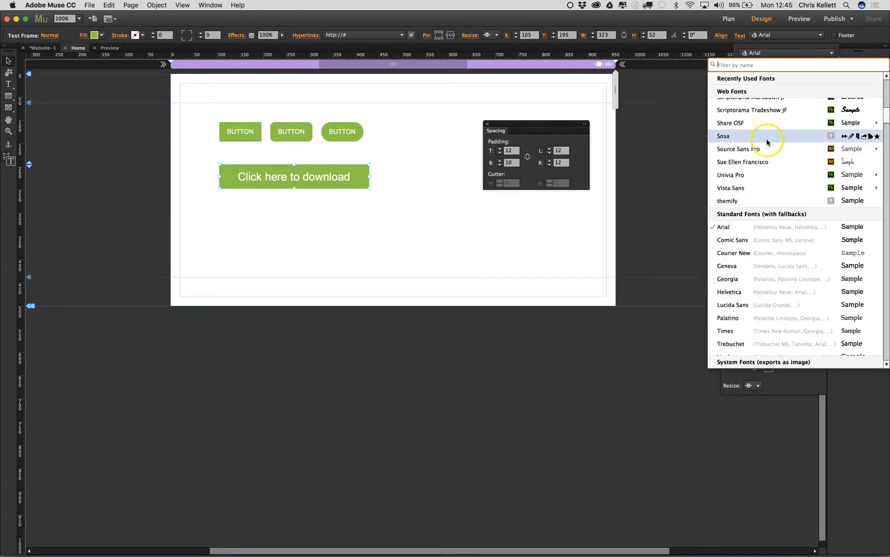
{"action": "left_click", "coordinate": [770, 124]}
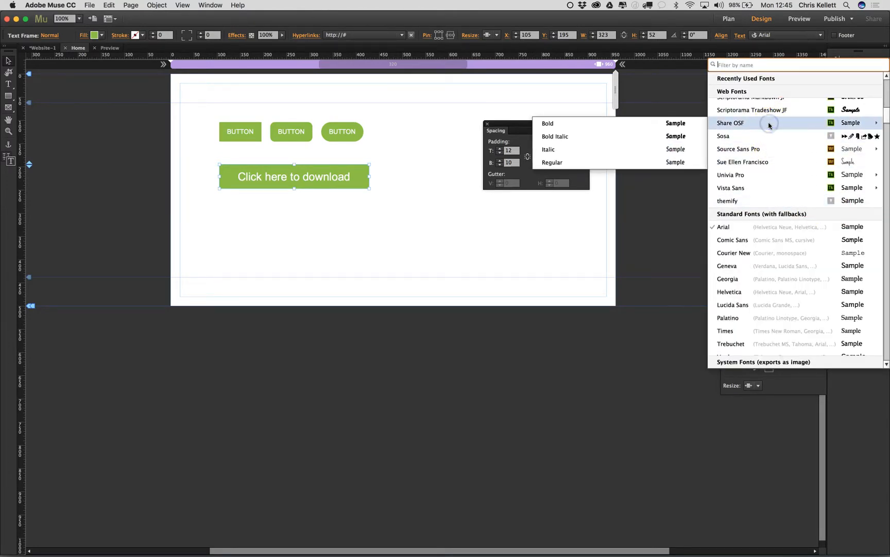
{"action": "left_click", "coordinate": [600, 123]}
{"action": "left_click", "coordinate": [367, 265]}
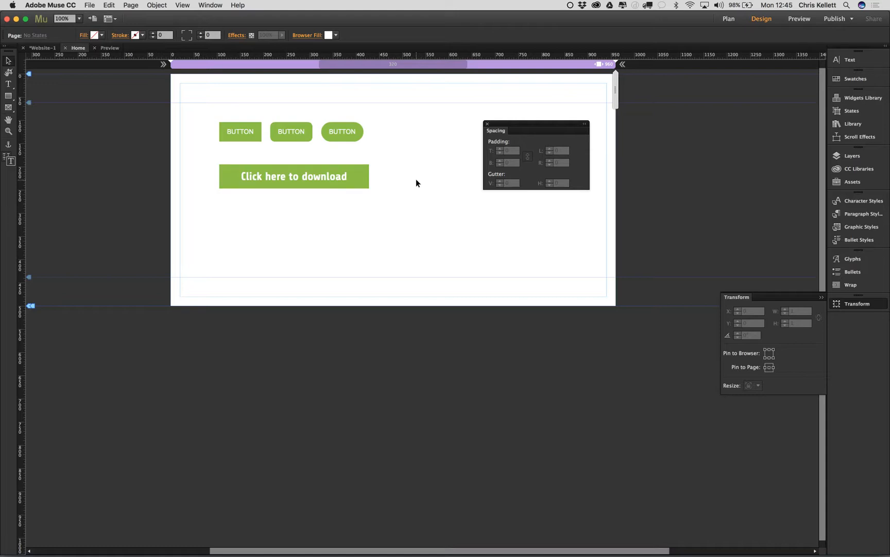
Step: Delete the wide download button from the page
{"action": "left_click", "coordinate": [350, 177]}
{"action": "key", "text": "Delete"}
{"action": "left_click", "coordinate": [333, 195]}
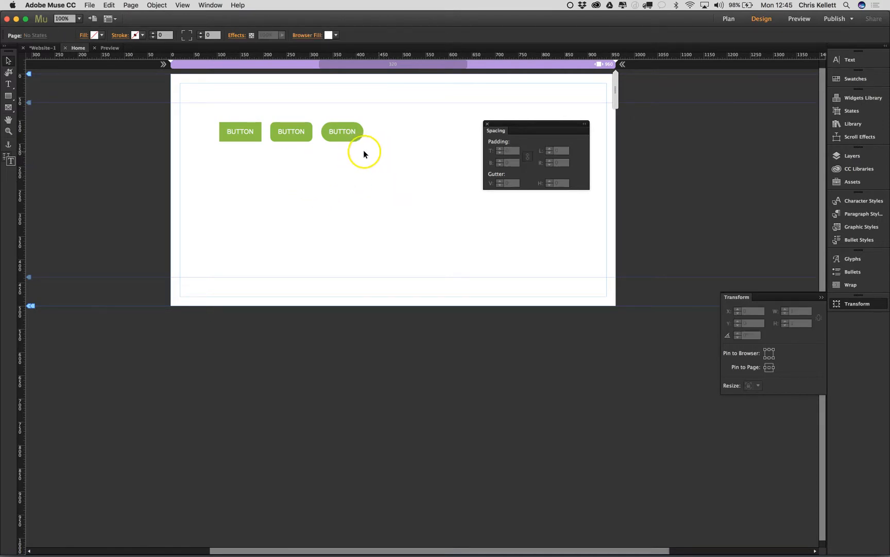
Step: Duplicate the row of three buttons directly beneath the originals at Y 170
{"action": "left_click_drag", "start_coordinate": [384, 139], "coordinate": [225, 122]}
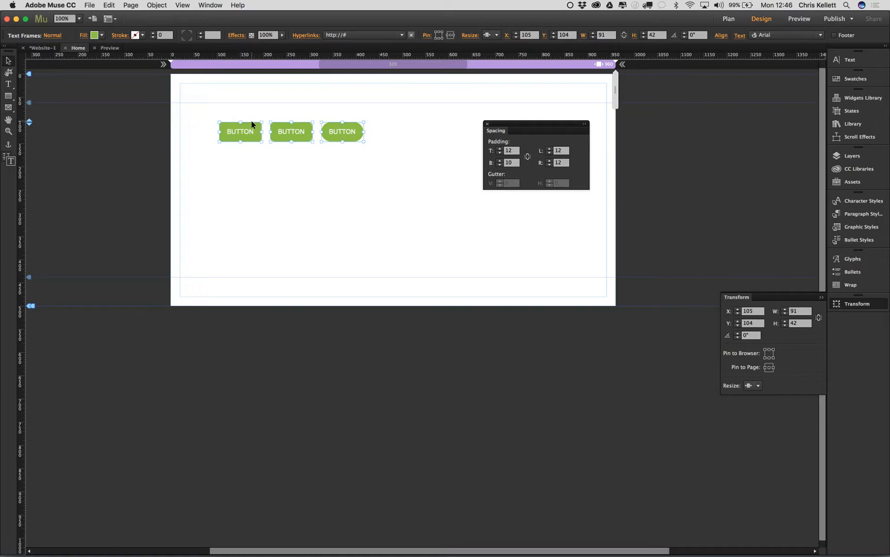
{"action": "left_click_drag", "start_coordinate": [250, 128], "coordinate": [249, 158]}
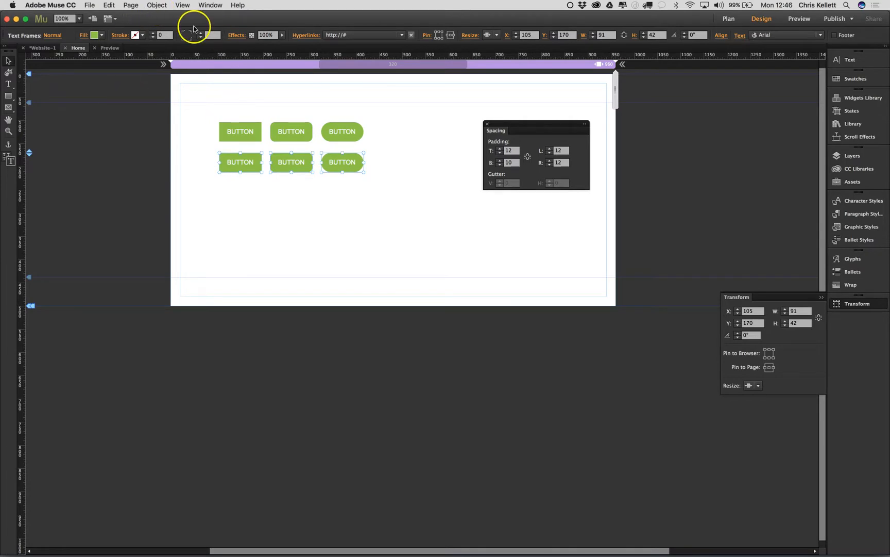
Step: Give the three duplicated buttons a 1-pixel stroke in green #8FC740
{"action": "left_click", "coordinate": [153, 33]}
{"action": "left_click", "coordinate": [135, 35]}
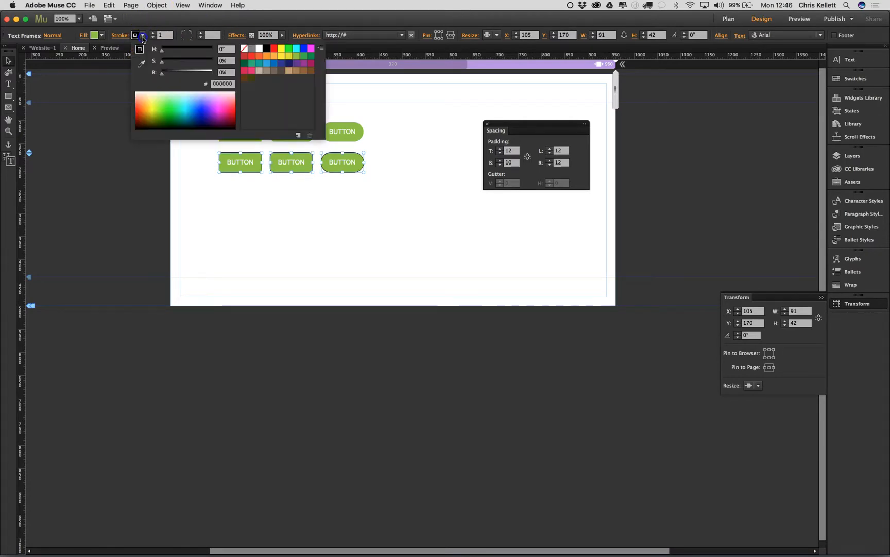
{"action": "left_click", "coordinate": [297, 56]}
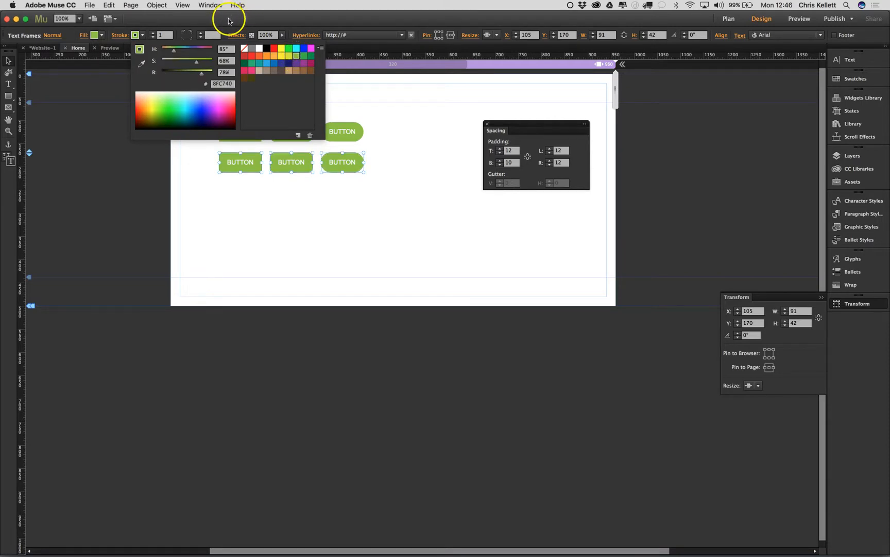
Step: Set the fill of the three duplicated buttons to None, leaving only their outlines
{"action": "left_click", "coordinate": [95, 35]}
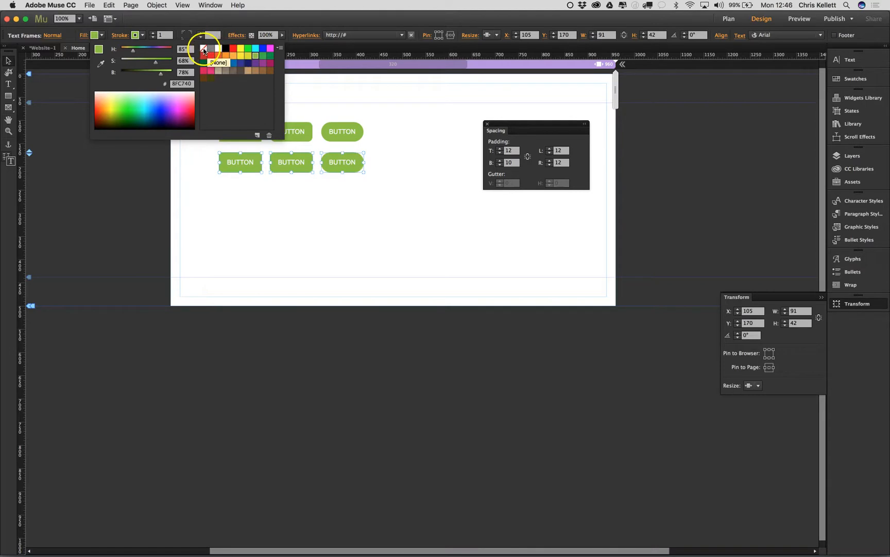
{"action": "left_click", "coordinate": [204, 50]}
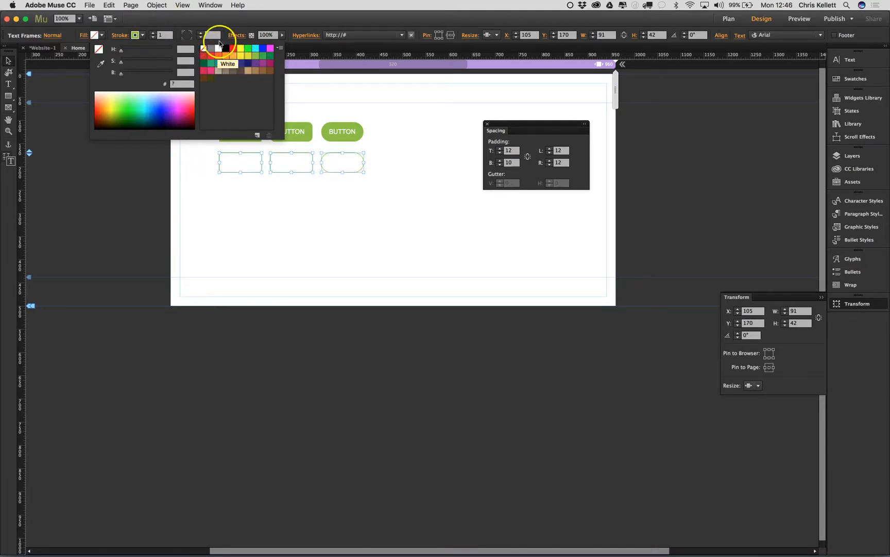
{"action": "left_click", "coordinate": [207, 14]}
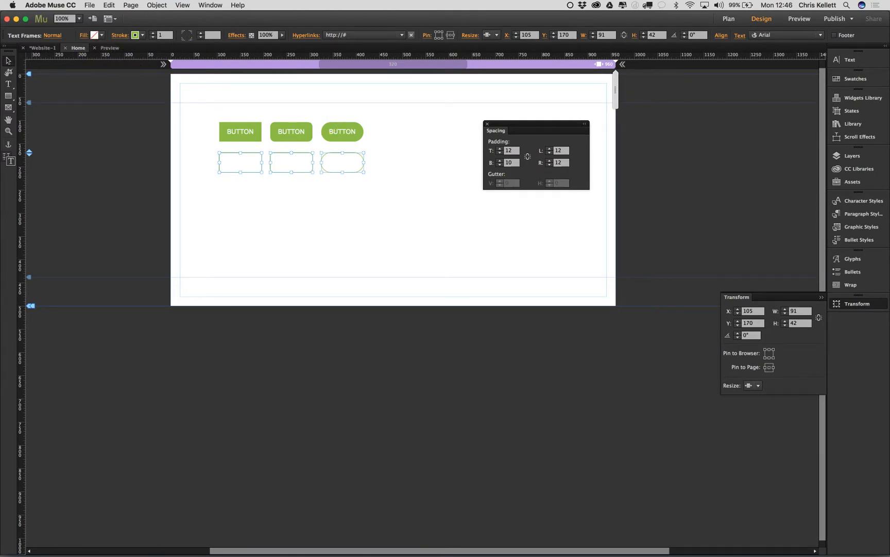
Step: Set the text colour of the three outlined buttons to green #8FC740
{"action": "left_click", "coordinate": [742, 35]}
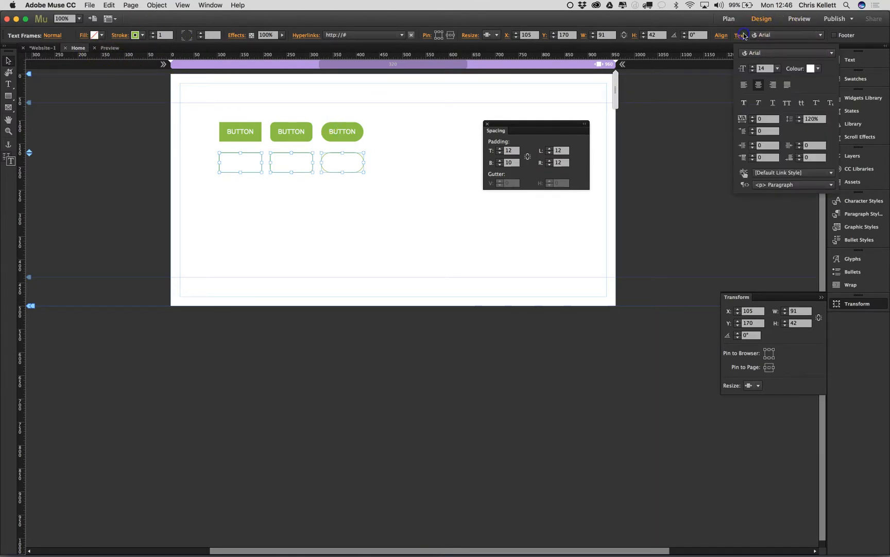
{"action": "left_click", "coordinate": [811, 69]}
{"action": "left_click", "coordinate": [860, 92]}
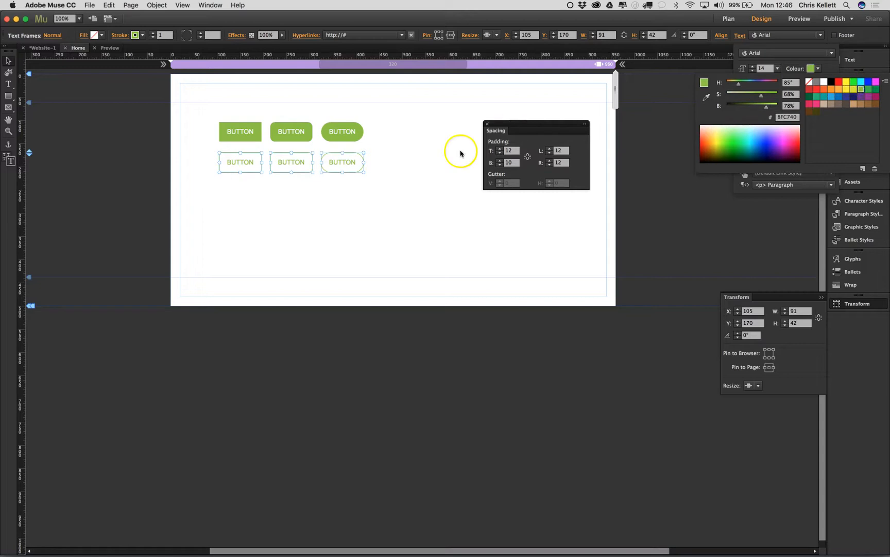
{"action": "left_click", "coordinate": [388, 201]}
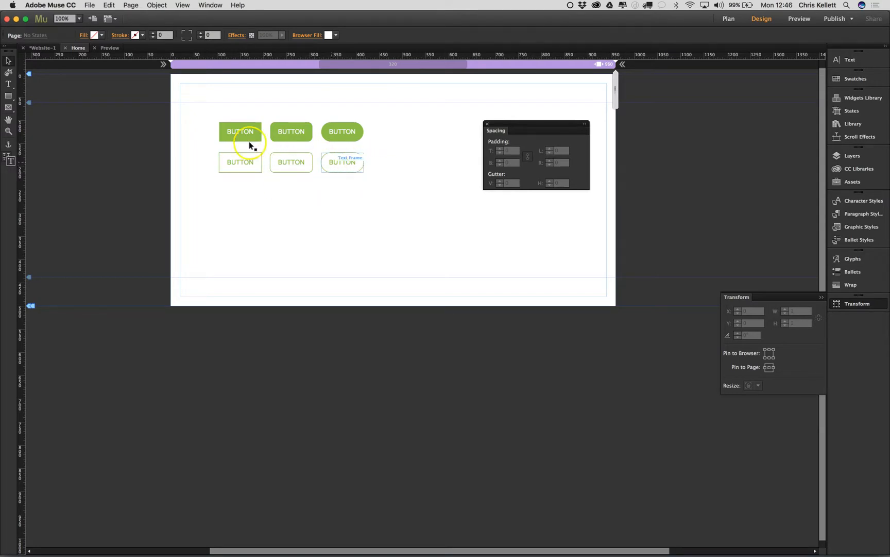
Step: Give the square outlined button's Rollover state white text and a blue #29AEE3 stroke
{"action": "left_click", "coordinate": [240, 162]}
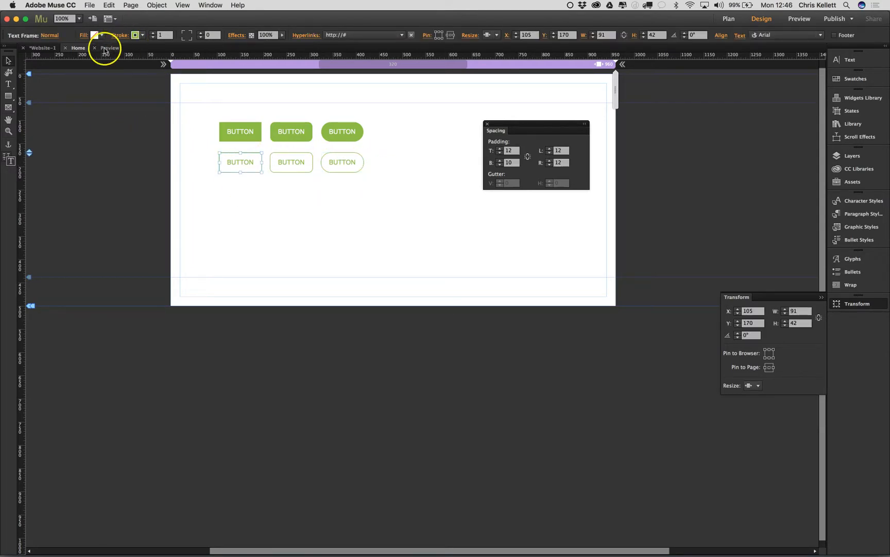
{"action": "left_click", "coordinate": [50, 35]}
{"action": "left_click", "coordinate": [58, 69]}
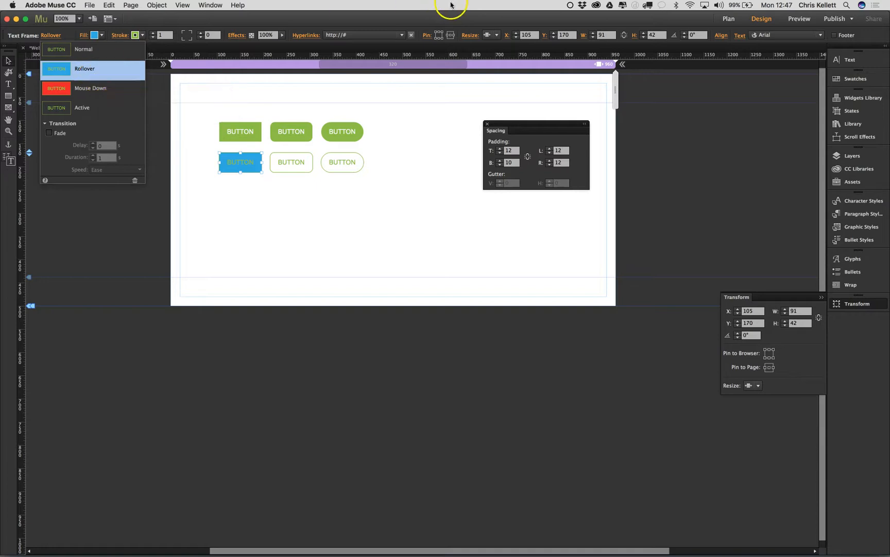
{"action": "left_click", "coordinate": [741, 36]}
{"action": "left_click", "coordinate": [814, 68]}
{"action": "left_click", "coordinate": [825, 81]}
{"action": "left_click", "coordinate": [154, 23]}
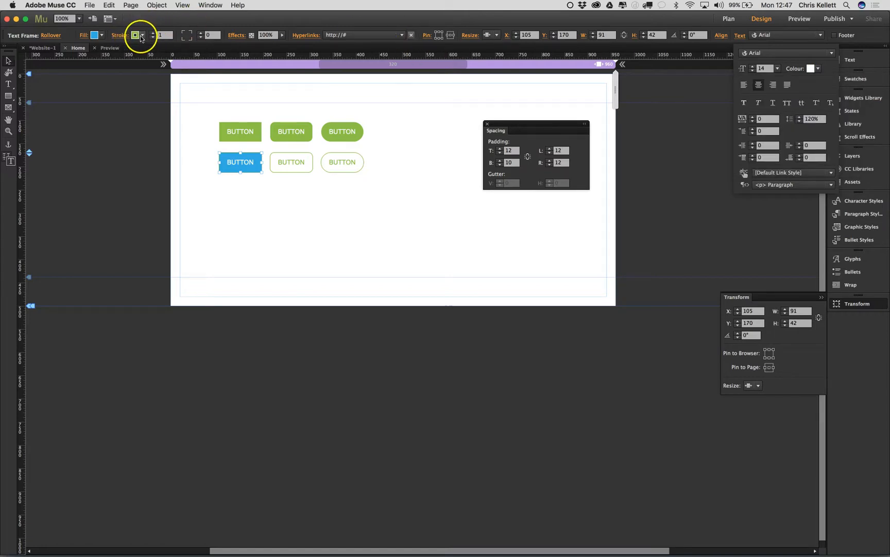
{"action": "left_click", "coordinate": [135, 35]}
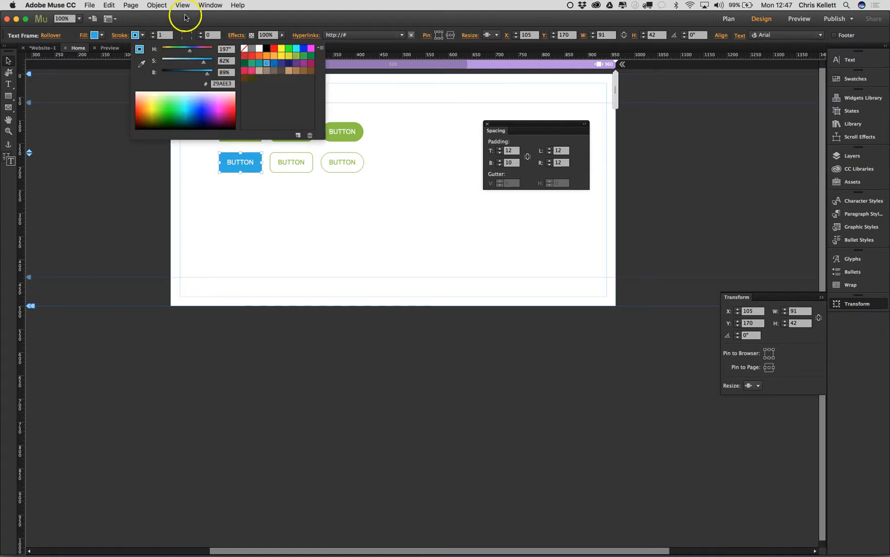
Step: Set the stroke of the square outlined button's Mouse Down state to red
{"action": "left_click", "coordinate": [50, 35]}
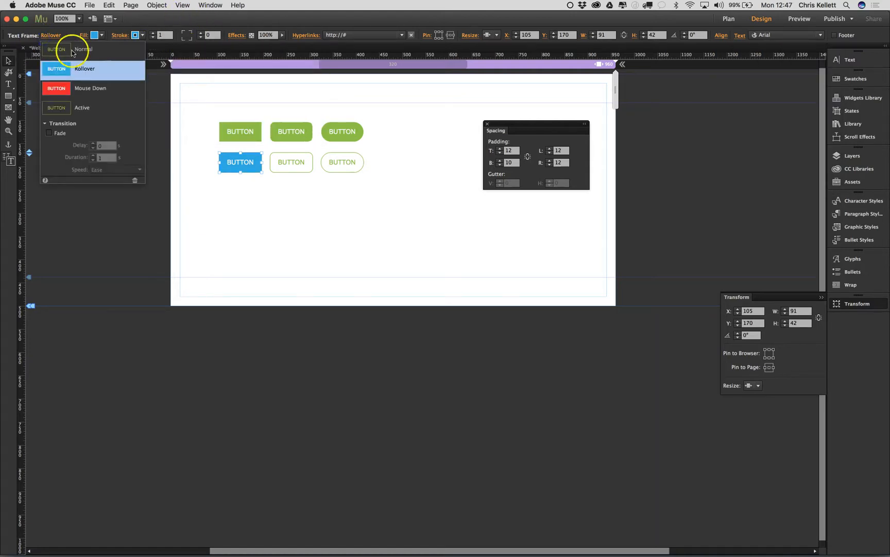
{"action": "left_click", "coordinate": [83, 93]}
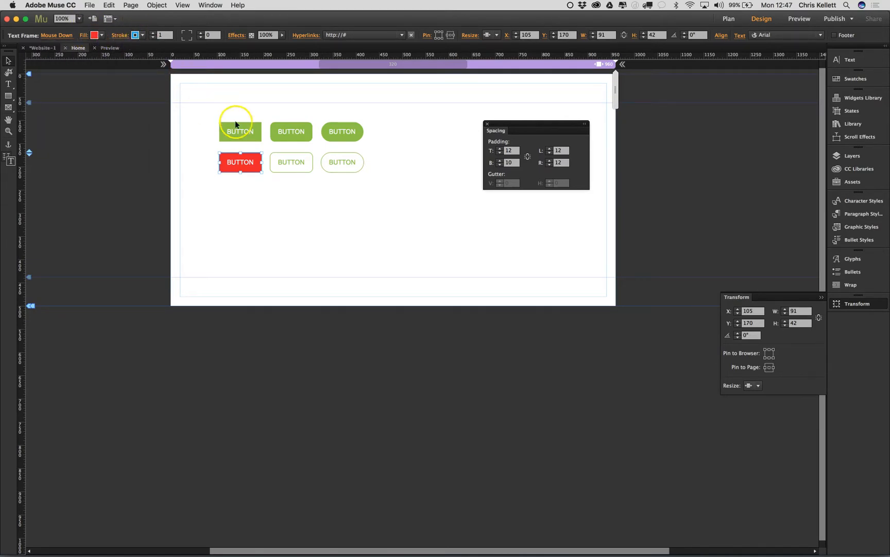
{"action": "left_click", "coordinate": [136, 34]}
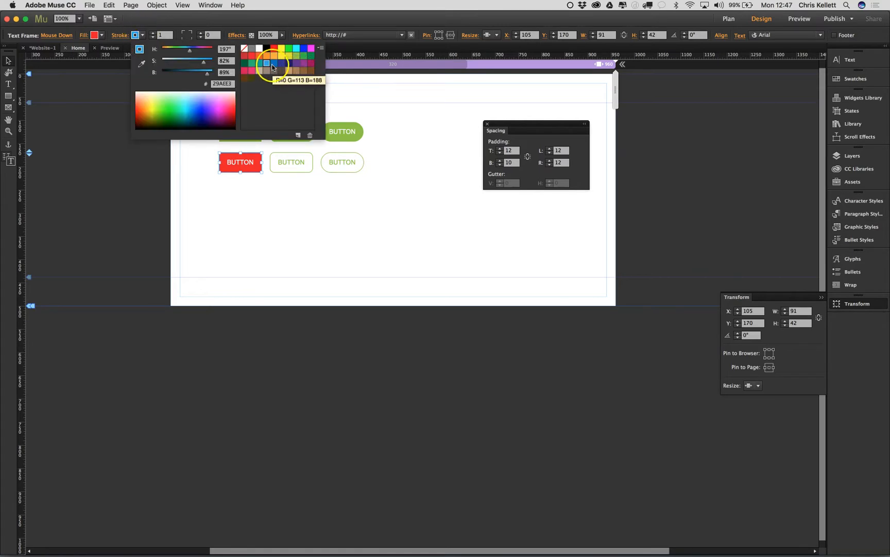
{"action": "left_click", "coordinate": [252, 57]}
{"action": "left_click", "coordinate": [225, 24]}
{"action": "left_click", "coordinate": [320, 194]}
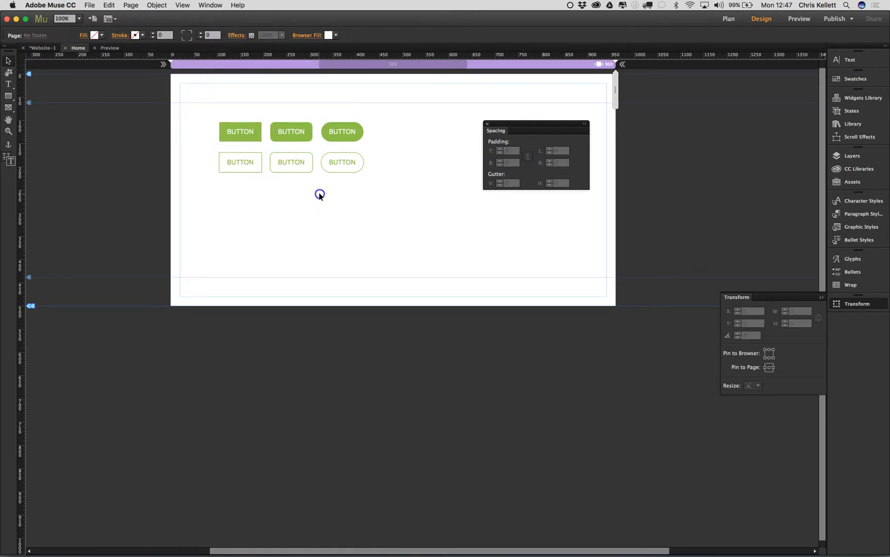
Step: Refresh the page preview and test the square outlined button's rollover and mouse-down states
{"action": "left_click", "coordinate": [110, 47]}
{"action": "left_click", "coordinate": [144, 35]}
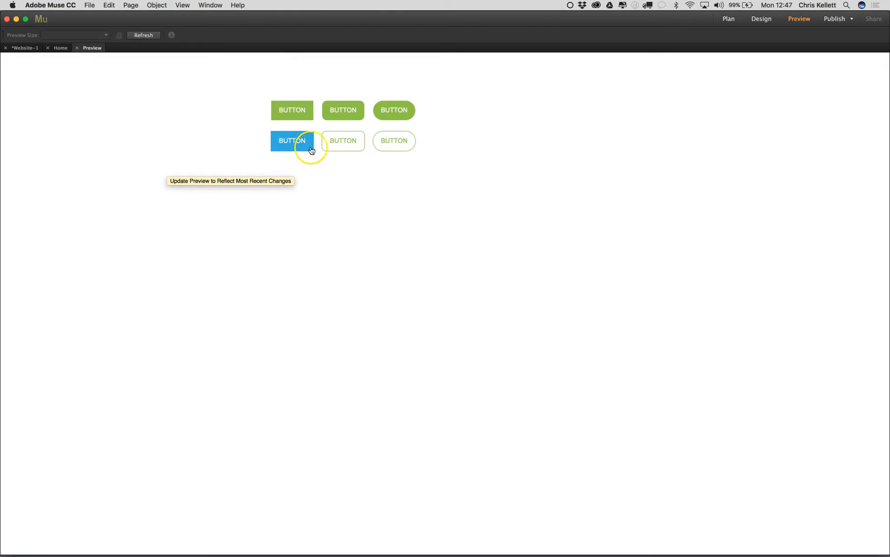
{"action": "left_click", "coordinate": [304, 144]}
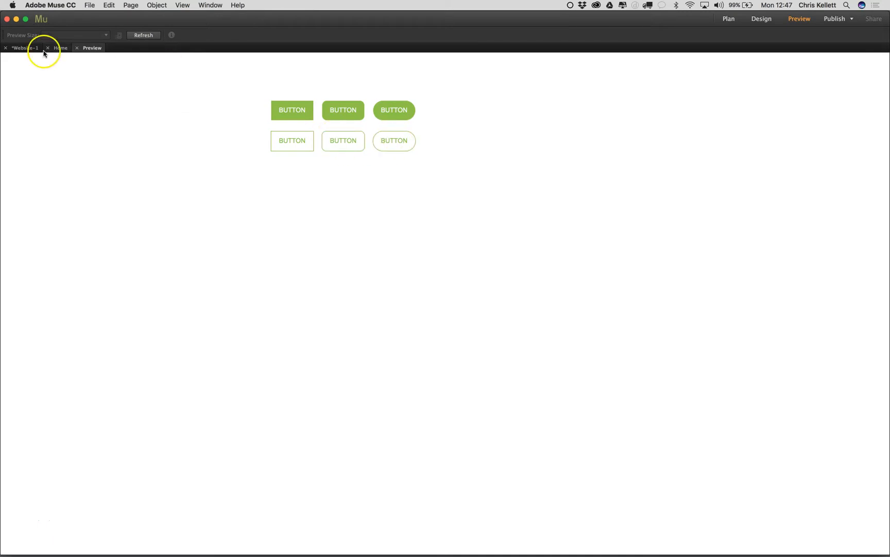
Step: Give the Rollover state of the rounded and pill-shaped outlined buttons white text and a blue #29AEE3 stroke
{"action": "left_click", "coordinate": [61, 48]}
{"action": "left_click", "coordinate": [351, 163]}
{"action": "left_click", "coordinate": [279, 164], "text": "shift"}
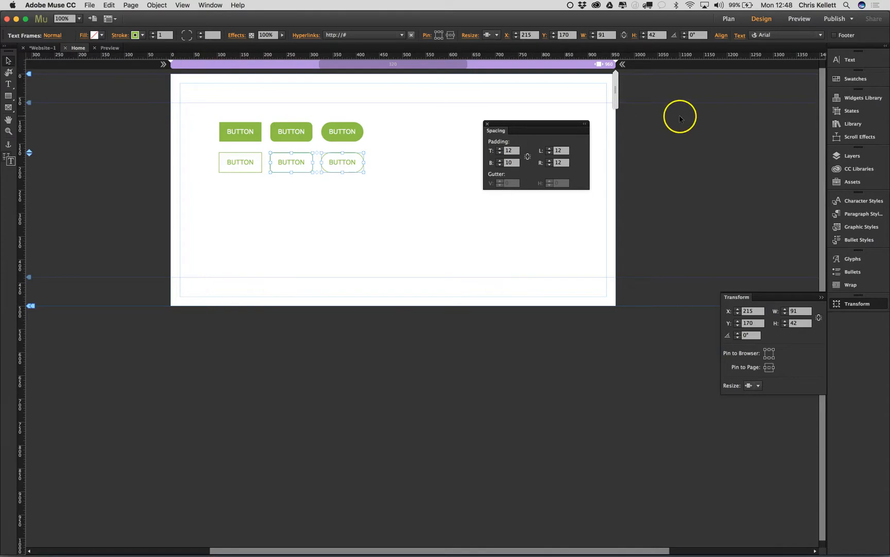
{"action": "left_click", "coordinate": [56, 36]}
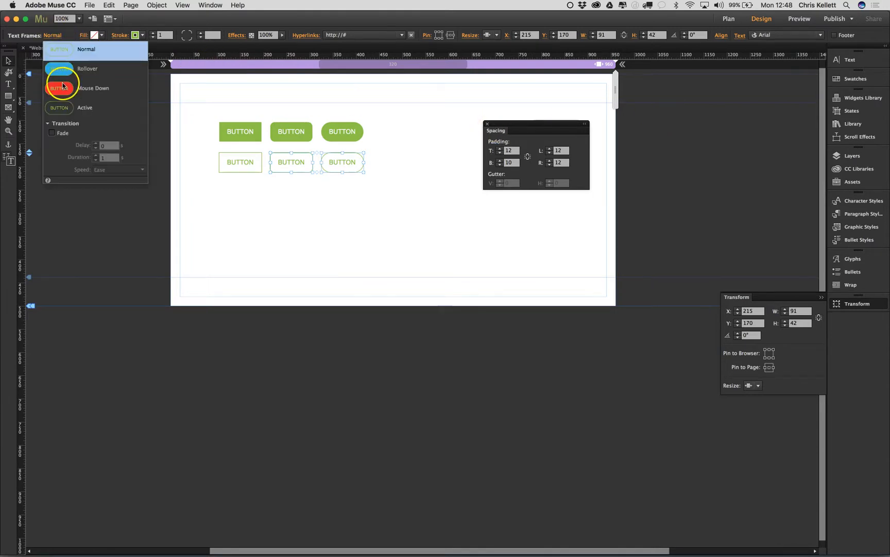
{"action": "left_click", "coordinate": [74, 68]}
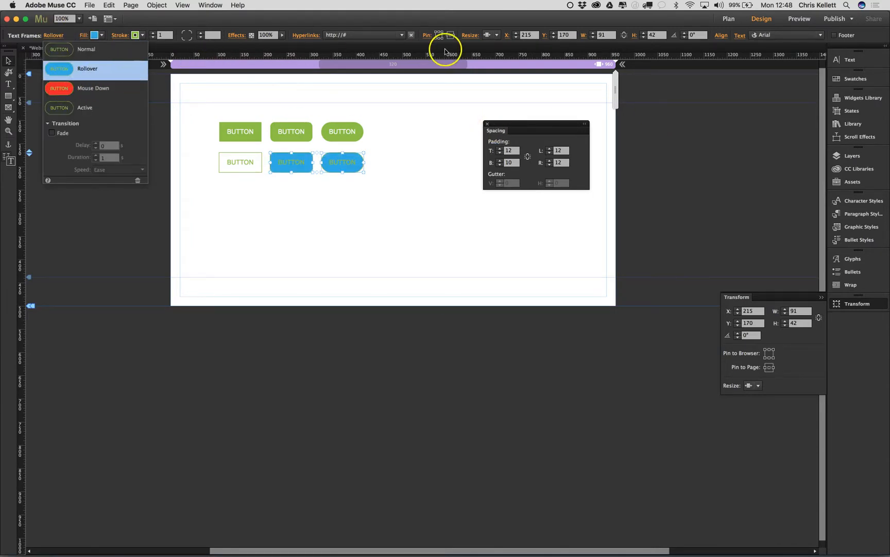
{"action": "left_click", "coordinate": [777, 37]}
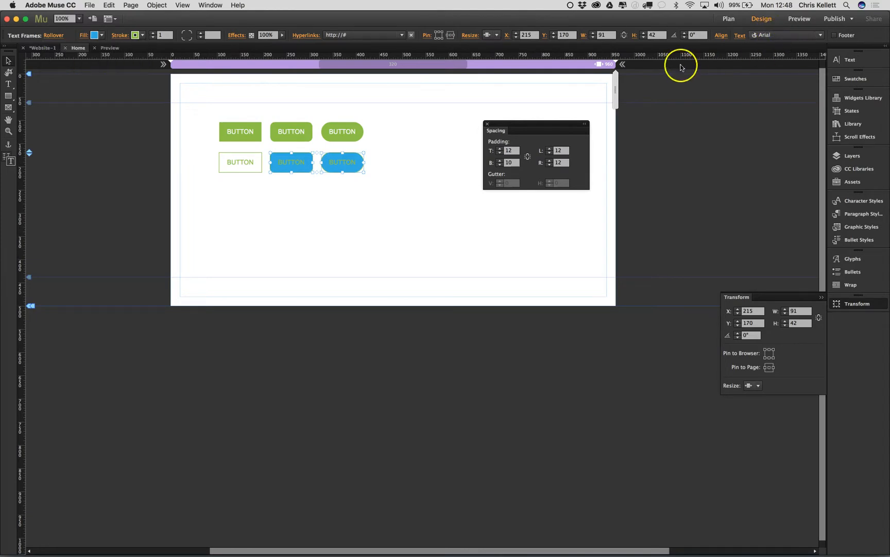
{"action": "left_click", "coordinate": [740, 35]}
{"action": "left_click", "coordinate": [820, 69]}
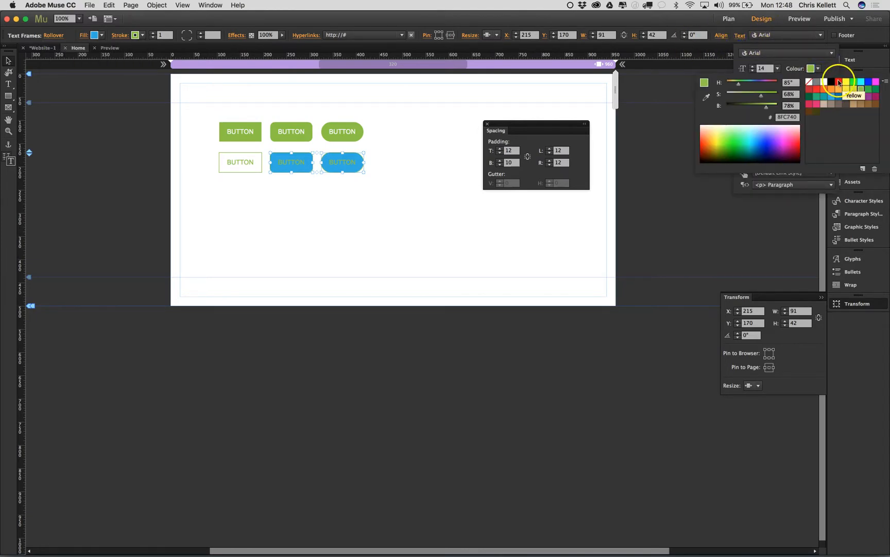
{"action": "left_click", "coordinate": [824, 82]}
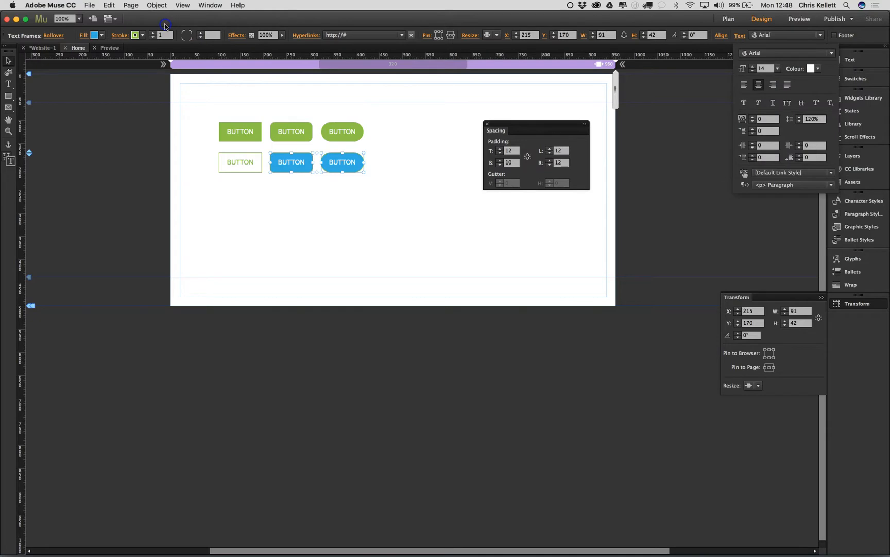
{"action": "left_click", "coordinate": [139, 35]}
{"action": "left_click", "coordinate": [270, 65]}
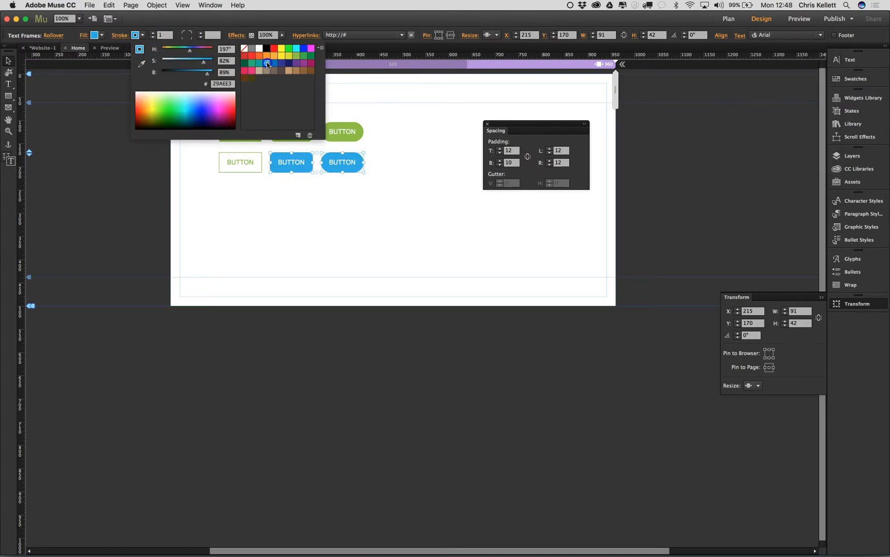
Step: Set the Mouse Down stroke of the rounded and pill-shaped outlined buttons to red
{"action": "left_click", "coordinate": [55, 35]}
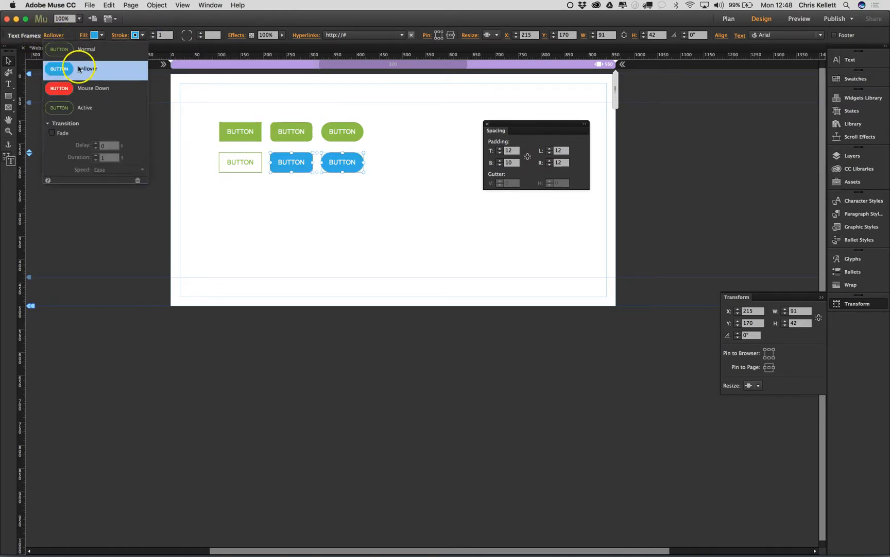
{"action": "left_click", "coordinate": [89, 82]}
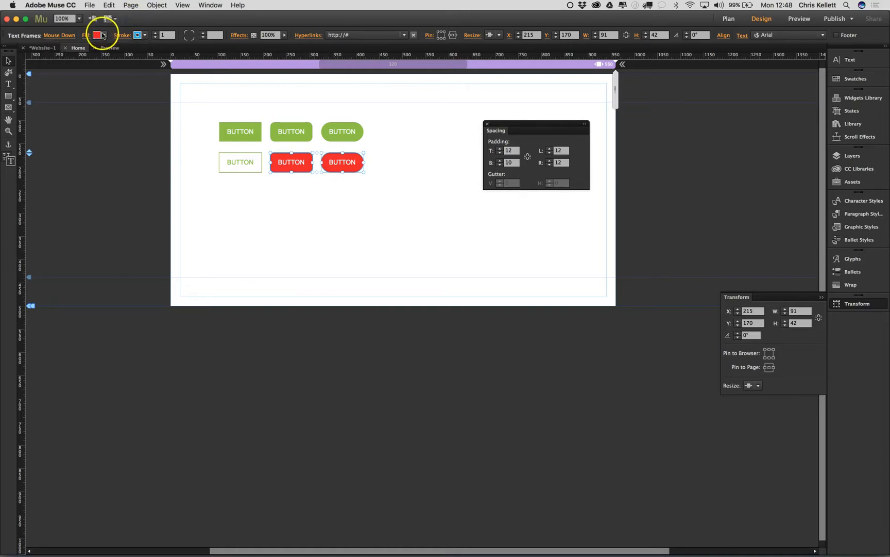
{"action": "left_click", "coordinate": [145, 35]}
{"action": "left_click", "coordinate": [278, 48]}
{"action": "left_click", "coordinate": [328, 192]}
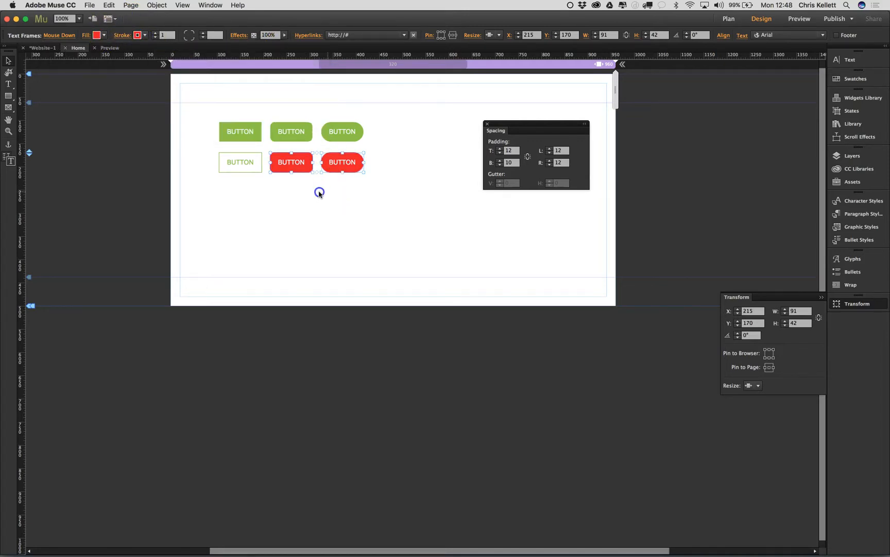
{"action": "left_click", "coordinate": [319, 193]}
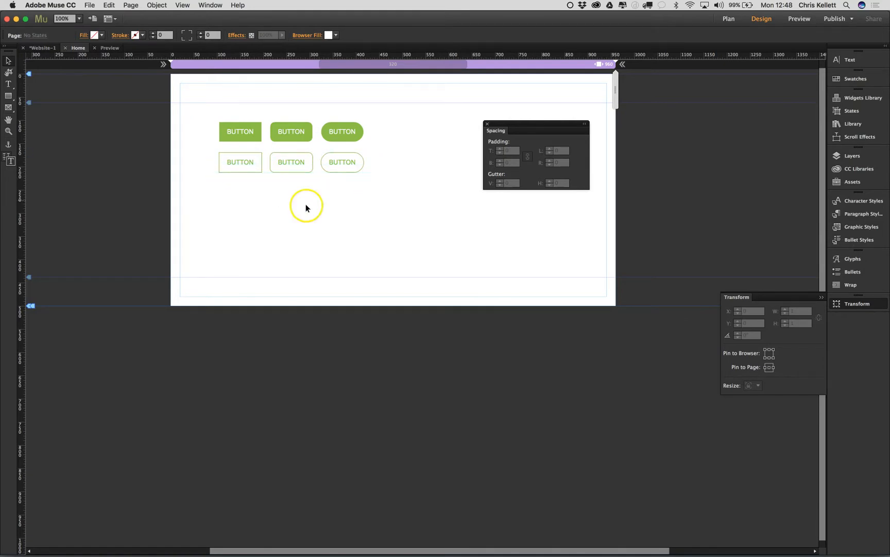
Step: Enable the Fade transition on the three outlined buttons with a duration of 0.4 seconds
{"action": "left_click_drag", "start_coordinate": [356, 179], "coordinate": [234, 163]}
{"action": "left_click", "coordinate": [53, 35]}
{"action": "left_click", "coordinate": [53, 133]}
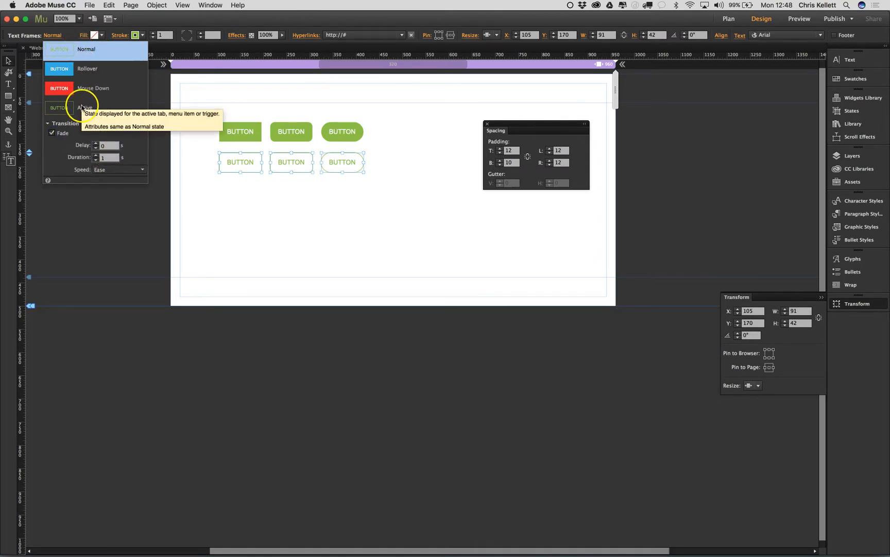
{"action": "left_click", "coordinate": [109, 153]}
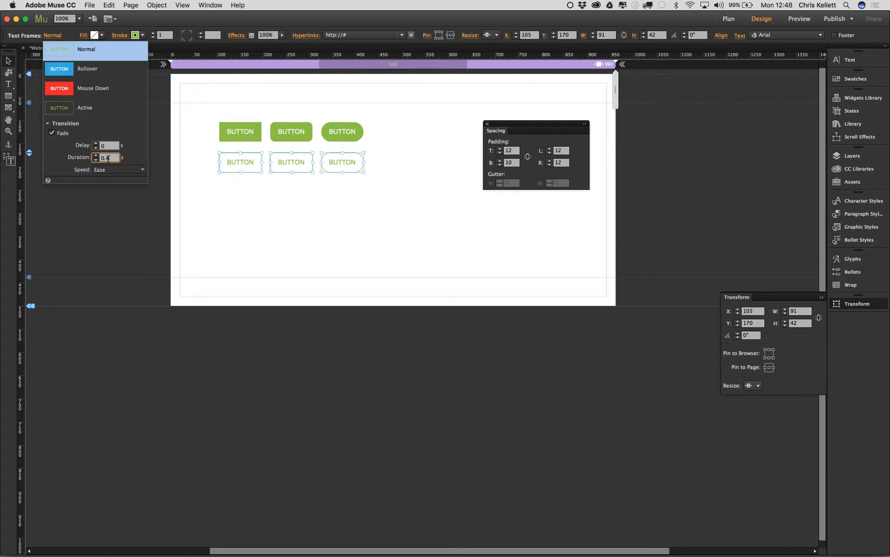
{"action": "left_click", "coordinate": [240, 194]}
Step: Refresh the page preview, test the fading rollovers on the outlined buttons, and close the preview
{"action": "left_click", "coordinate": [117, 50]}
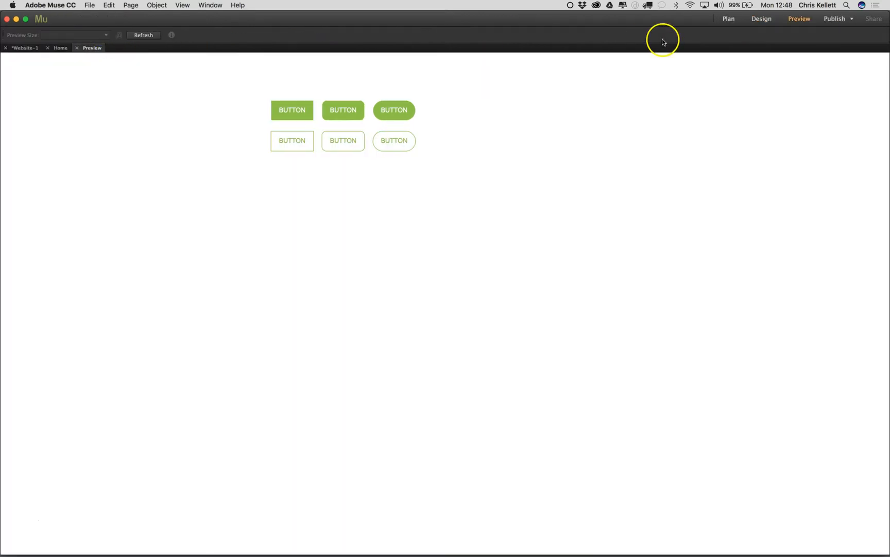
{"action": "left_click", "coordinate": [150, 36]}
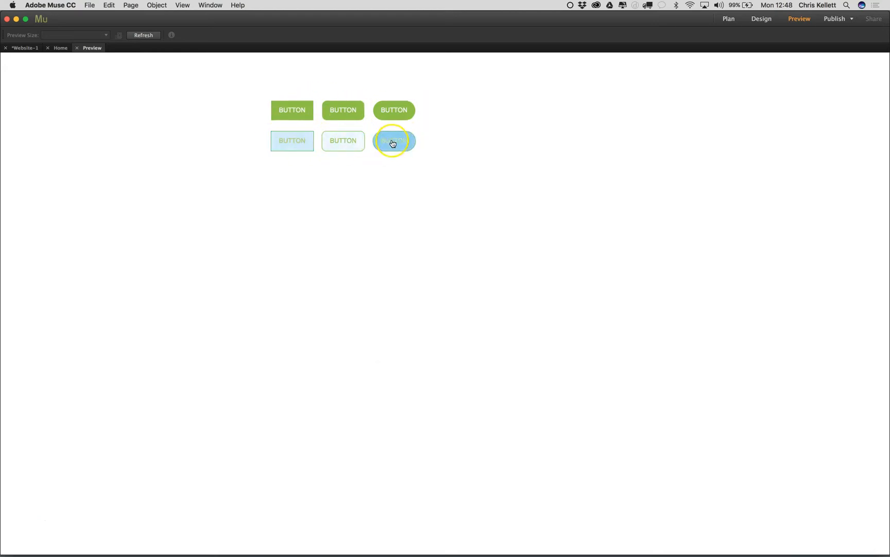
{"action": "left_click", "coordinate": [77, 48]}
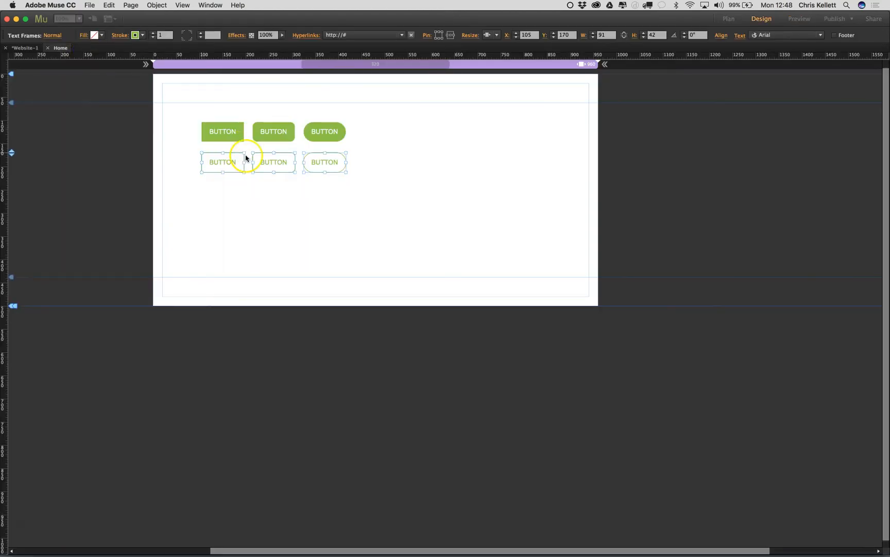
Step: Duplicate the three solid green buttons as a third row beneath the outlined ones at Y 236
{"action": "left_click_drag", "start_coordinate": [400, 172], "coordinate": [255, 166]}
{"action": "left_click", "coordinate": [409, 224]}
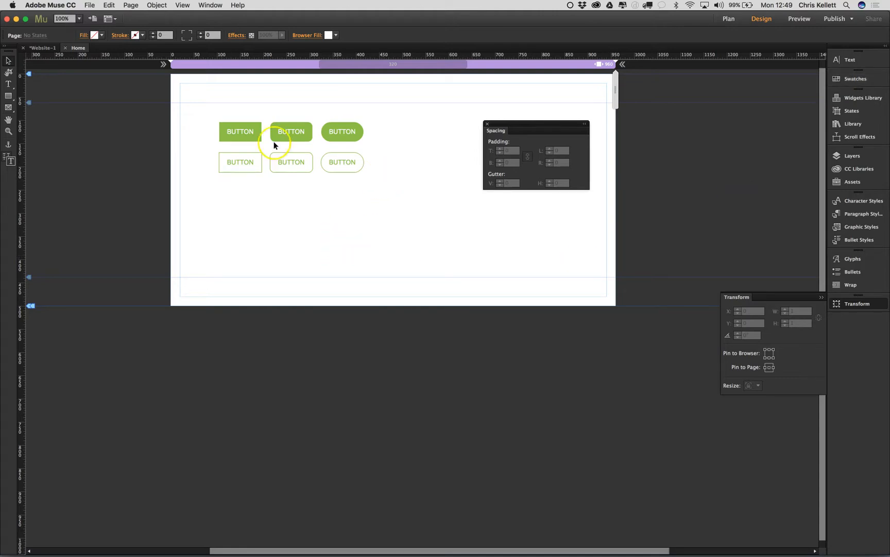
{"action": "left_click_drag", "start_coordinate": [373, 135], "coordinate": [240, 189]}
{"action": "left_click", "coordinate": [378, 200]}
{"action": "left_click_drag", "start_coordinate": [390, 197], "coordinate": [189, 194]}
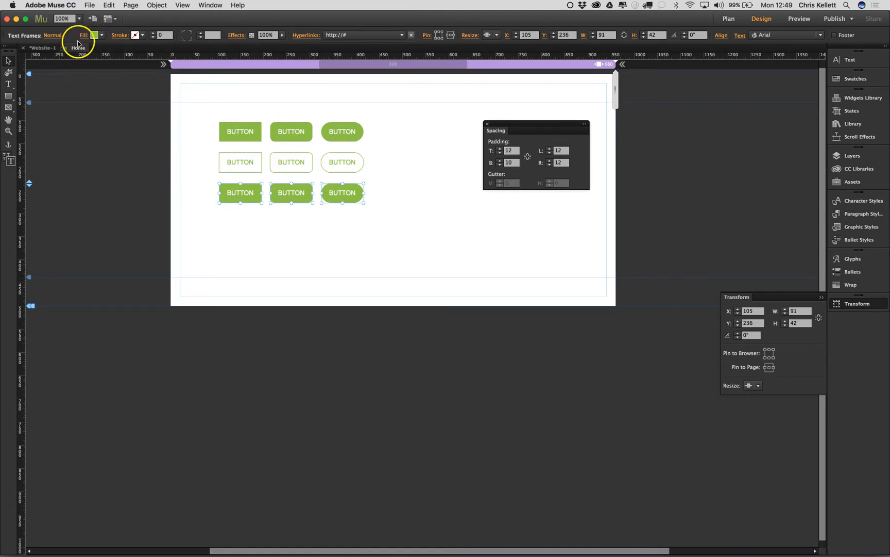
Step: Change the fill of the three third-row buttons to a gradient running in the vertical direction
{"action": "left_click", "coordinate": [90, 39]}
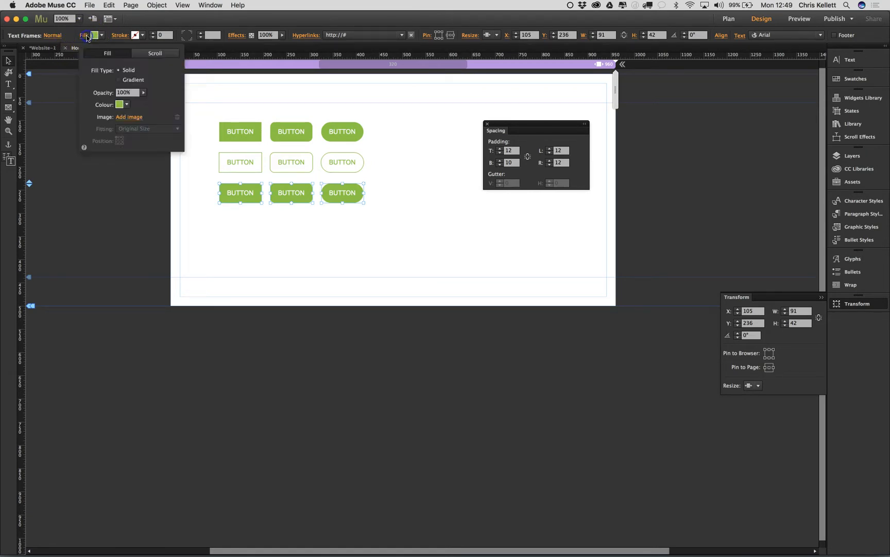
{"action": "left_click", "coordinate": [133, 81]}
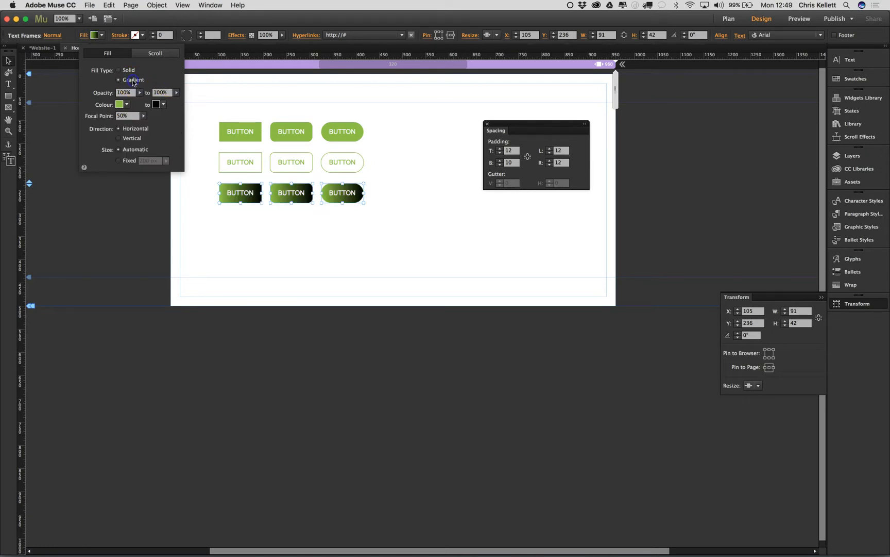
{"action": "left_click", "coordinate": [121, 138]}
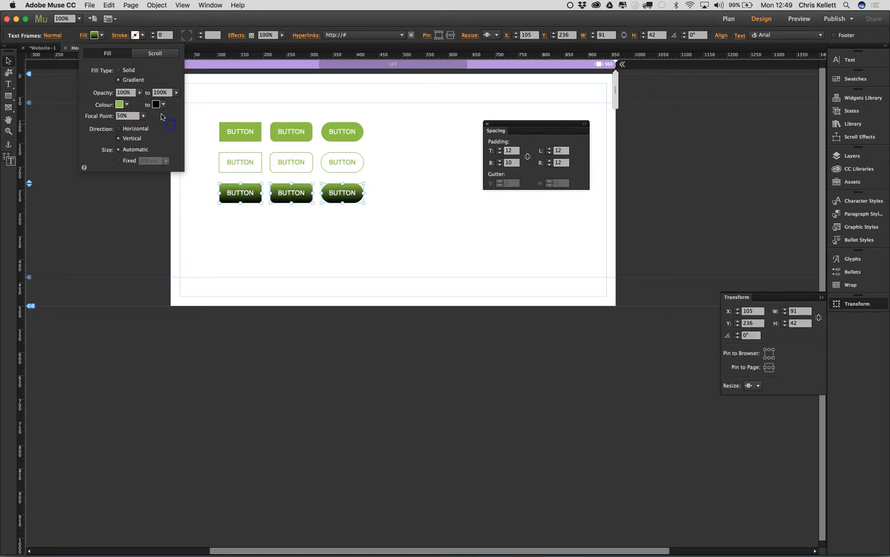
Step: Set the third-row buttons' gradient colours from light green 8FC740 to dark green
{"action": "left_click", "coordinate": [127, 105]}
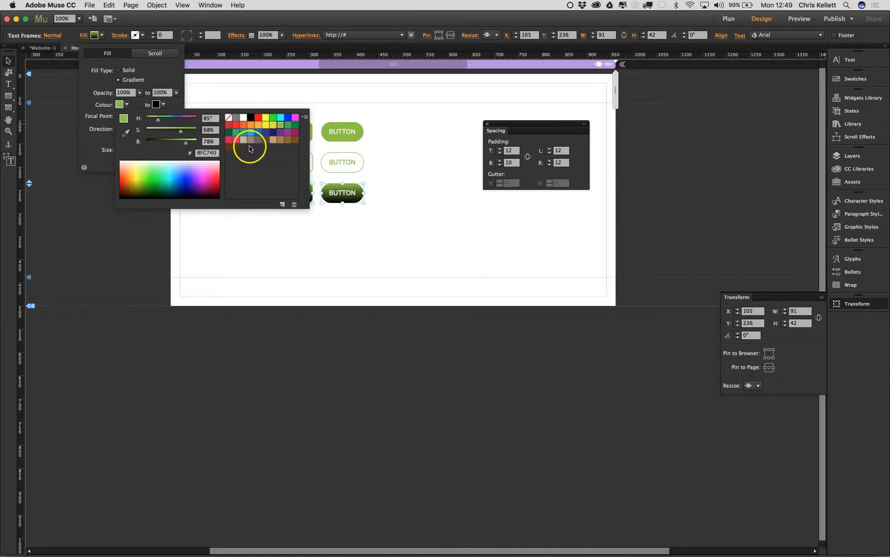
{"action": "left_click", "coordinate": [273, 123]}
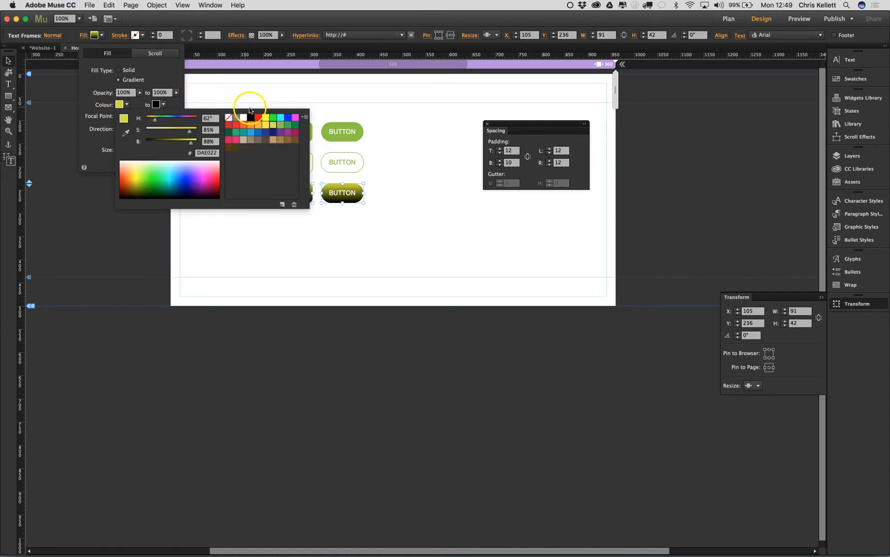
{"action": "left_click", "coordinate": [281, 124]}
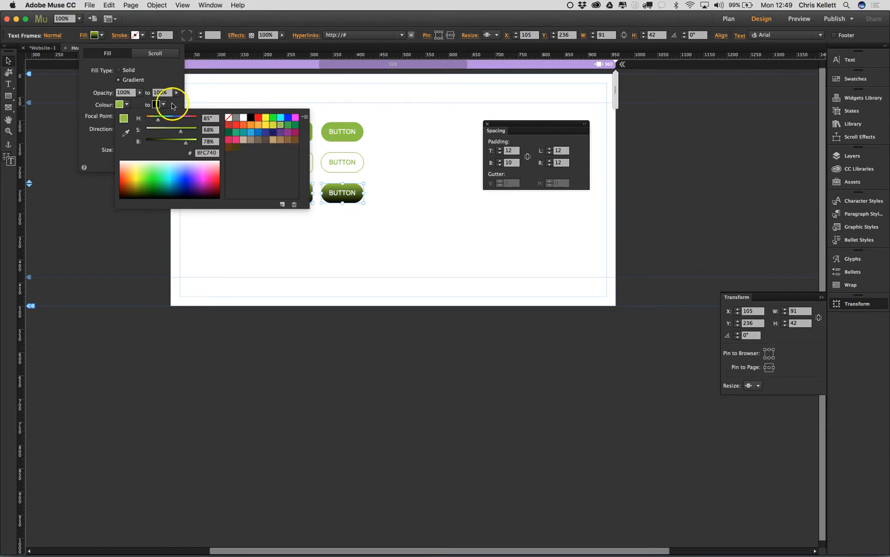
{"action": "left_click", "coordinate": [169, 105]}
{"action": "left_click", "coordinate": [163, 106]}
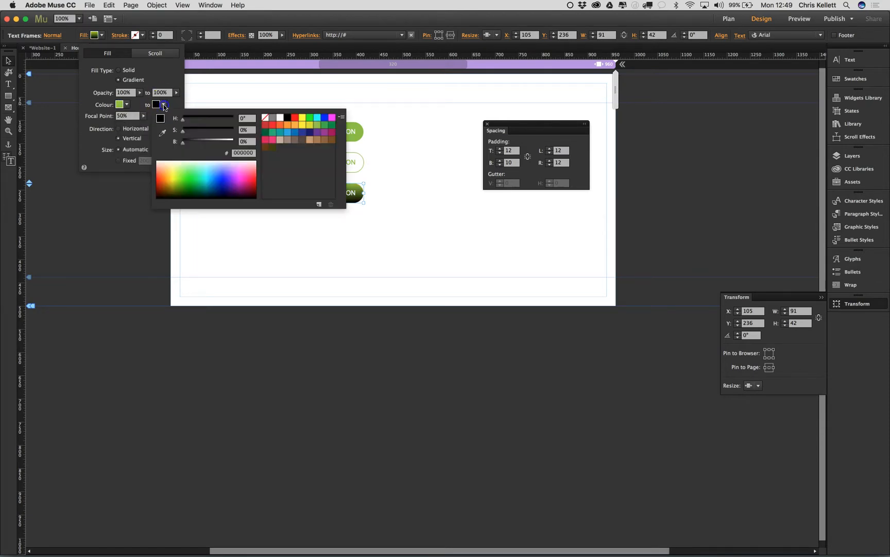
{"action": "left_click", "coordinate": [332, 125]}
{"action": "left_click", "coordinate": [431, 217]}
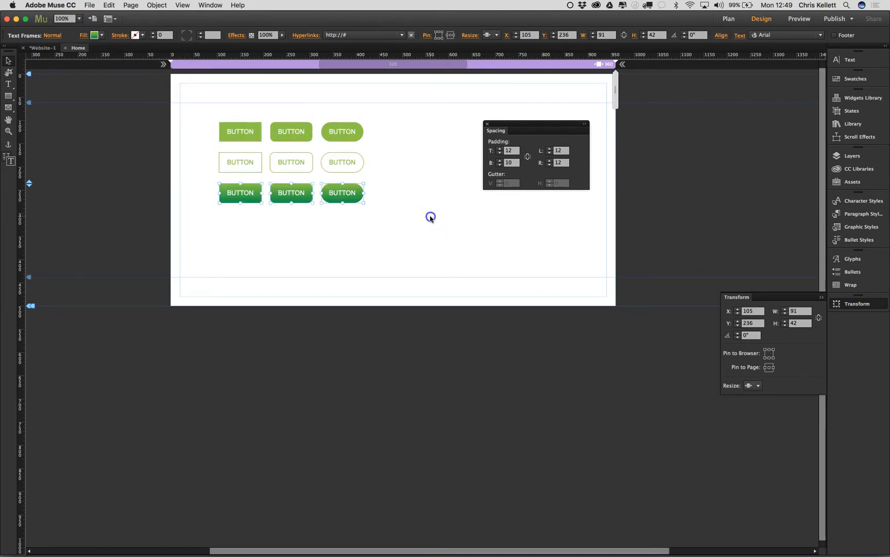
{"action": "left_click", "coordinate": [410, 223]}
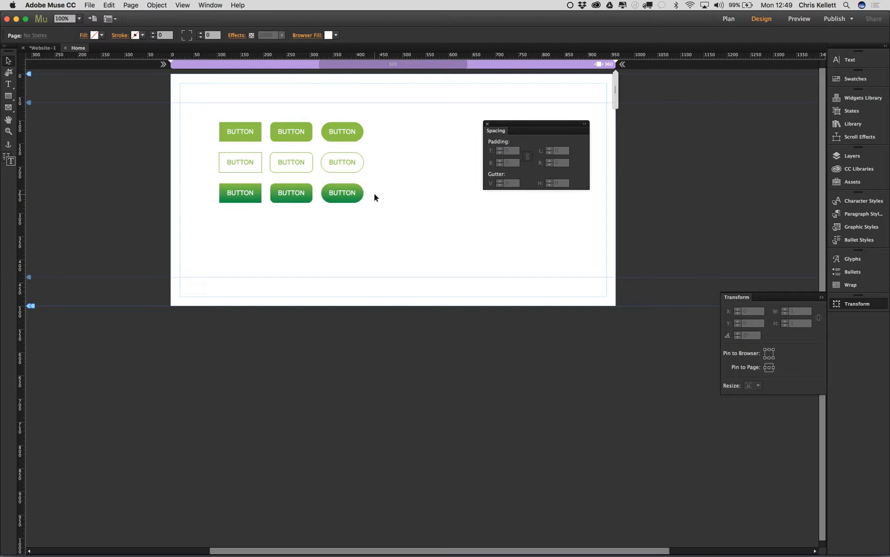
Step: Set the second gradient colour of the third-row buttons' Rollover state to dark blue 2F3291
{"action": "left_click_drag", "start_coordinate": [373, 189], "coordinate": [193, 193]}
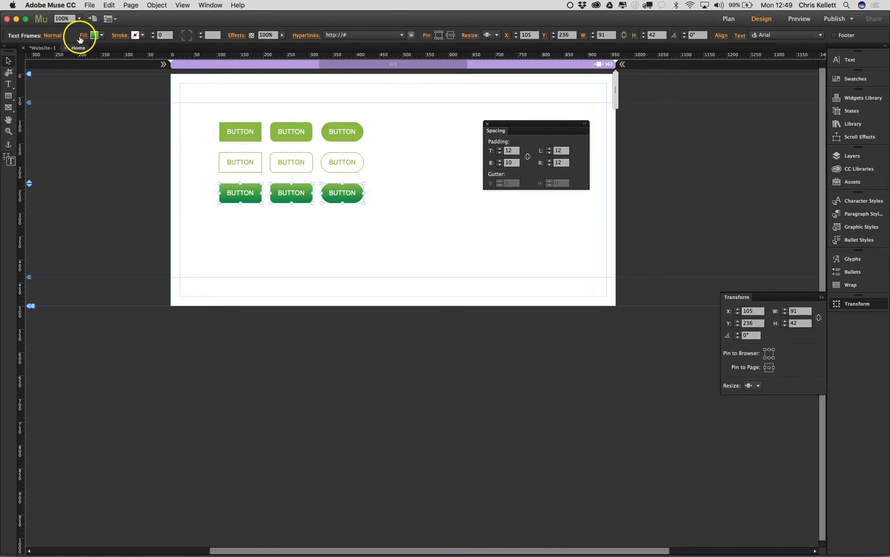
{"action": "left_click", "coordinate": [53, 35]}
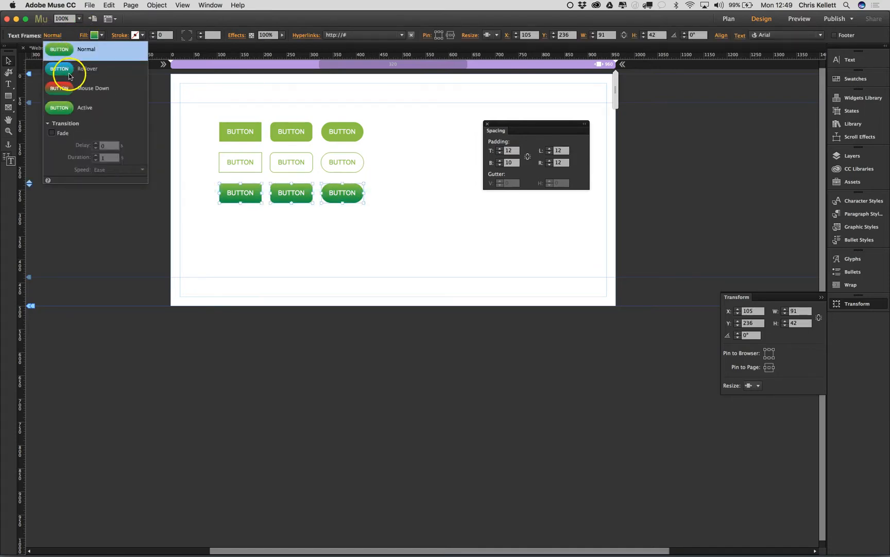
{"action": "left_click", "coordinate": [69, 76]}
{"action": "left_click", "coordinate": [123, 26]}
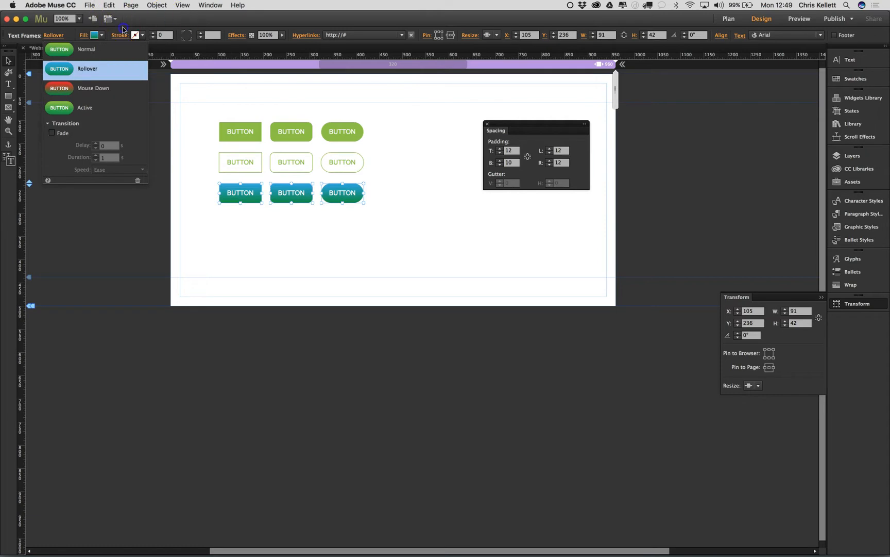
{"action": "left_click", "coordinate": [83, 35]}
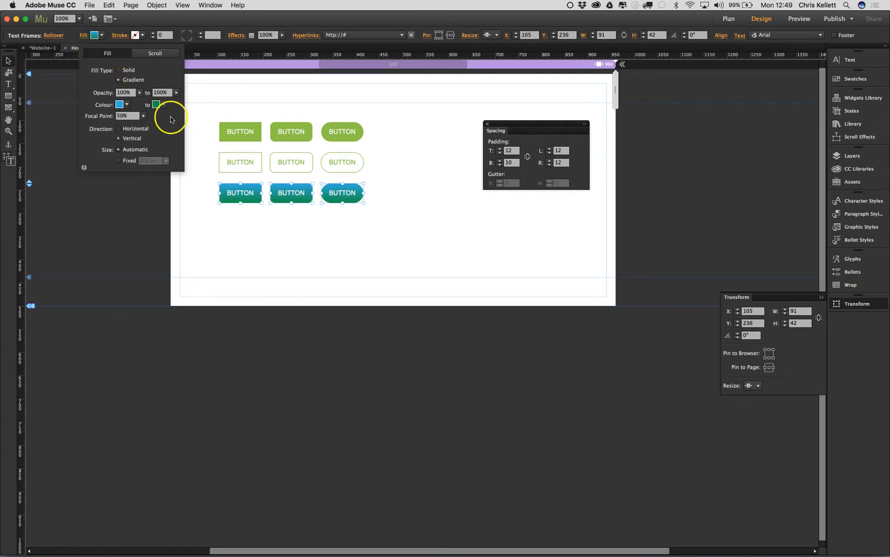
{"action": "left_click", "coordinate": [166, 106]}
{"action": "left_click", "coordinate": [302, 136]}
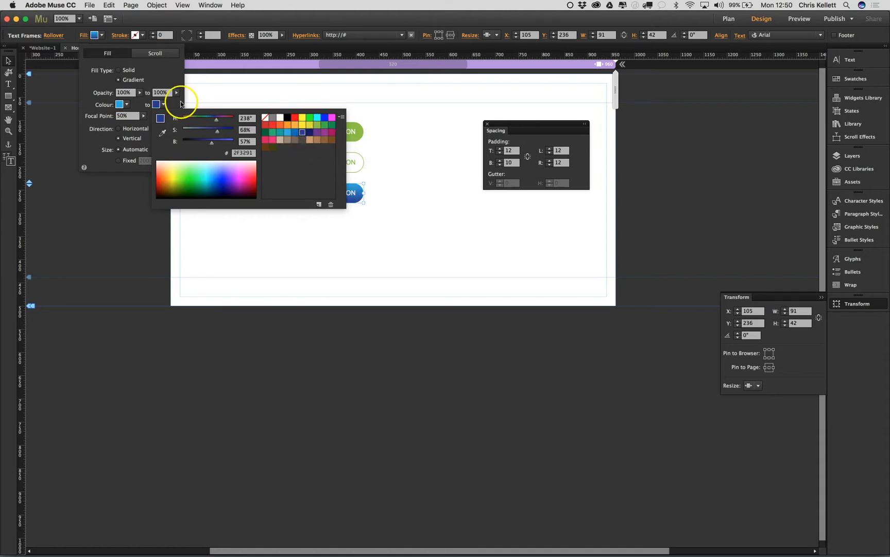
Step: Set the second gradient colour of the third-row buttons' Mouse Down state to dark red
{"action": "left_click", "coordinate": [51, 35]}
{"action": "left_click", "coordinate": [74, 88]}
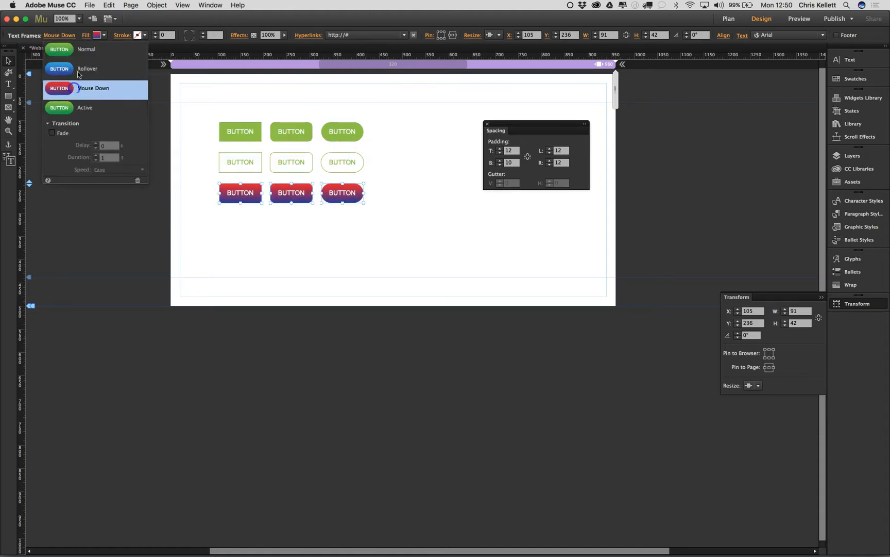
{"action": "left_click", "coordinate": [103, 36]}
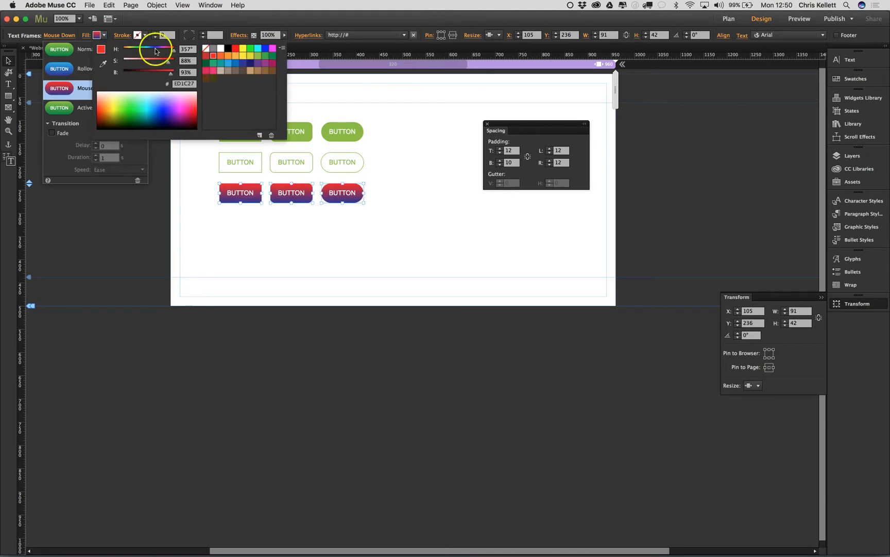
{"action": "left_click", "coordinate": [88, 36]}
{"action": "left_click", "coordinate": [88, 36]}
{"action": "left_click", "coordinate": [159, 104]}
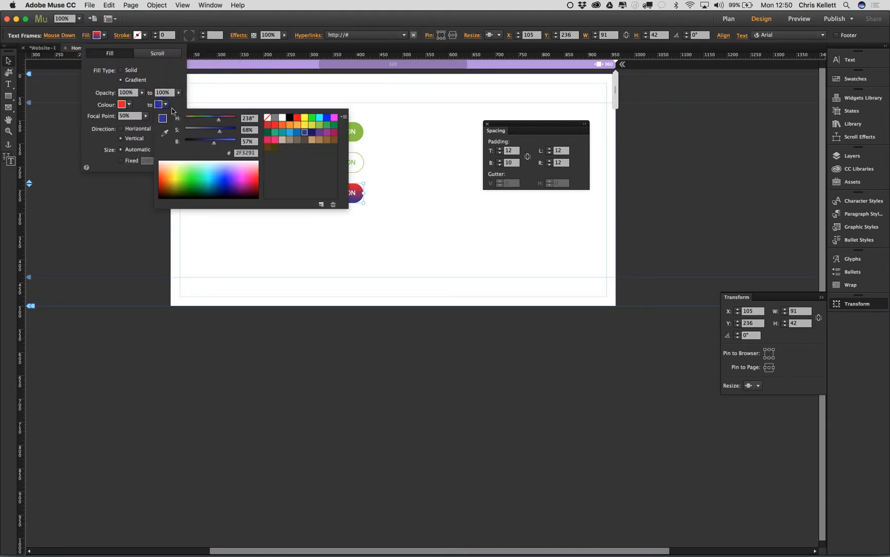
{"action": "left_click", "coordinate": [267, 125]}
{"action": "left_click_drag", "start_coordinate": [223, 143], "coordinate": [218, 143]}
{"action": "left_click", "coordinate": [159, 68]}
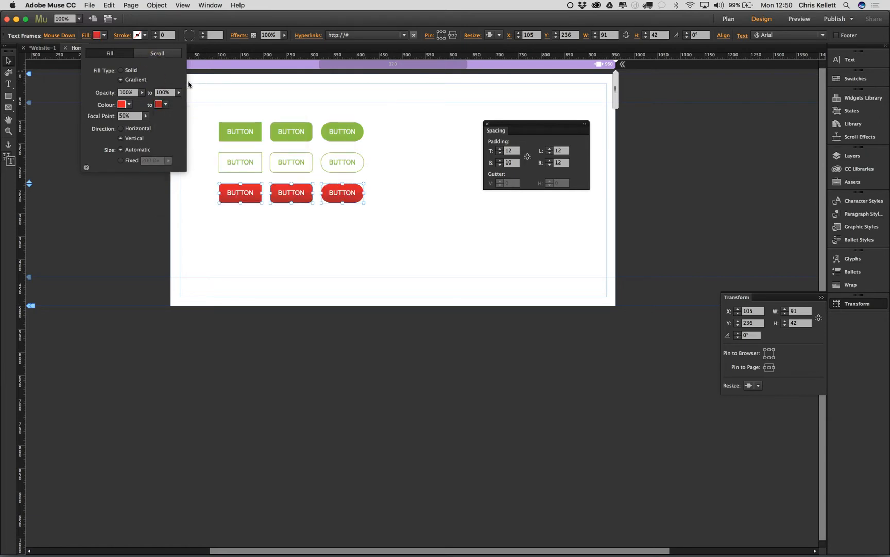
Step: Preview the page, test the rollover states of the gradient buttons, and return to the Home page design
{"action": "left_click", "coordinate": [223, 103]}
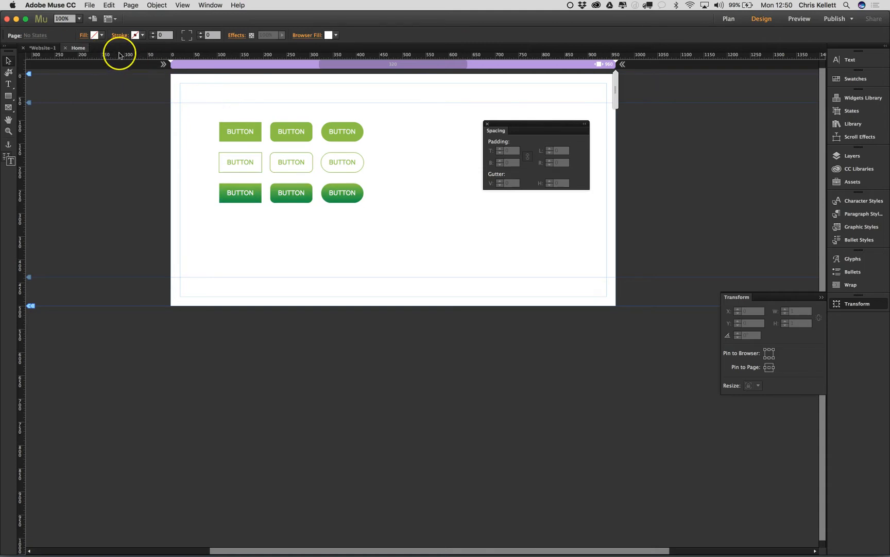
{"action": "left_click", "coordinate": [799, 19]}
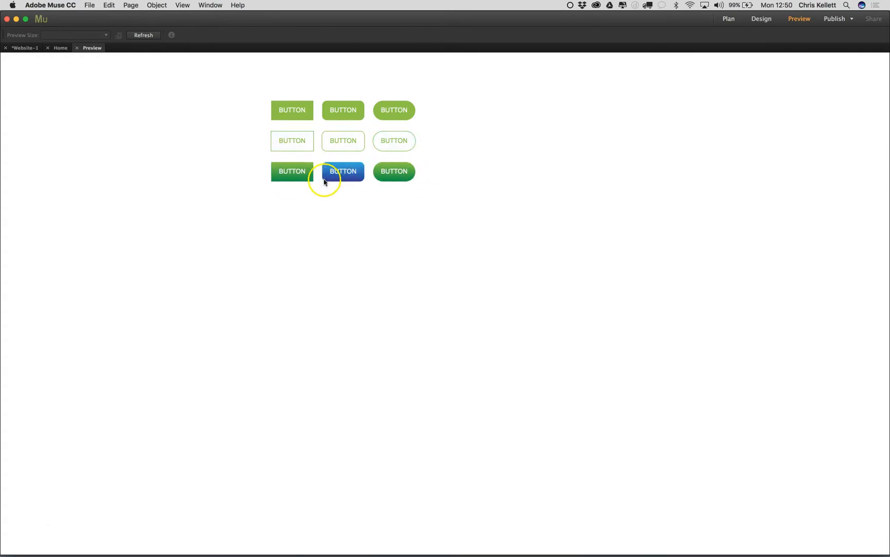
{"action": "left_click", "coordinate": [60, 48]}
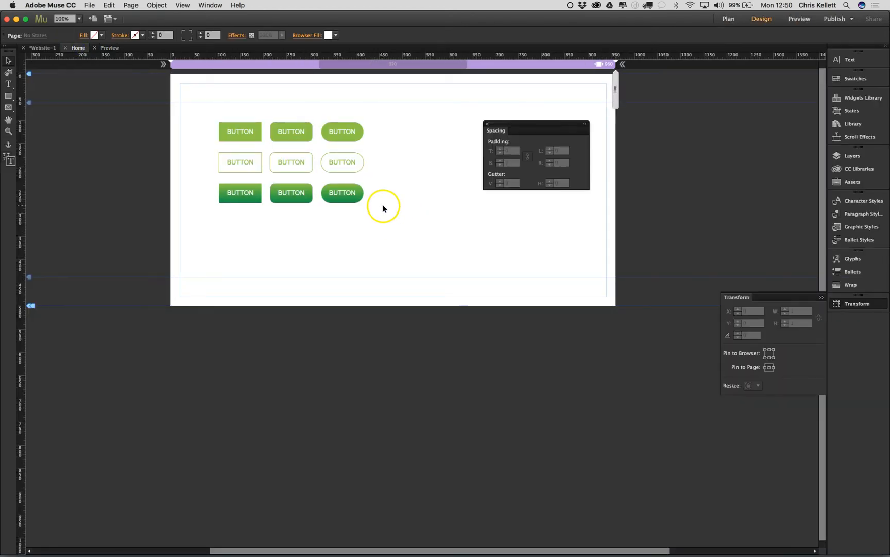
Step: Duplicate the gradient buttons as a fourth row at Y 302 and enable their Fade transition with a duration of 4 seconds
{"action": "left_click_drag", "start_coordinate": [377, 204], "coordinate": [233, 229]}
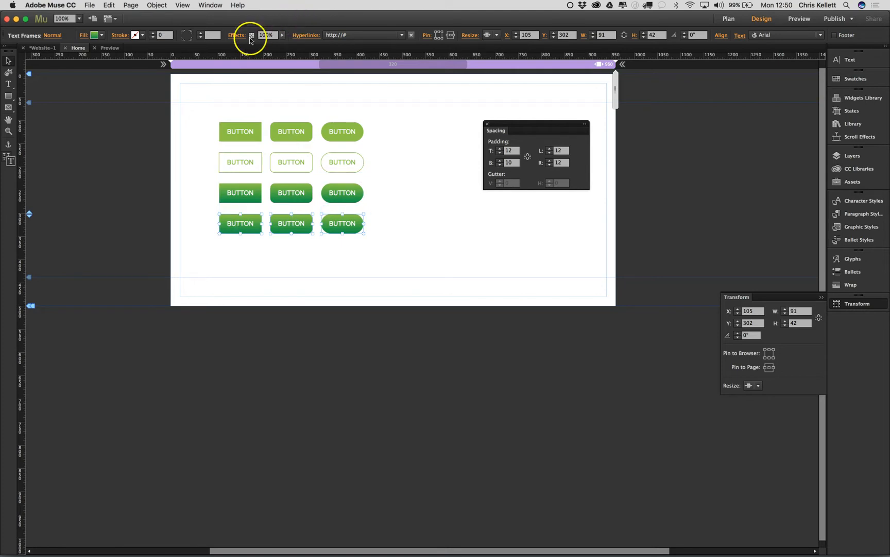
{"action": "left_click", "coordinate": [53, 35]}
{"action": "left_click", "coordinate": [52, 133]}
{"action": "left_click", "coordinate": [110, 157]}
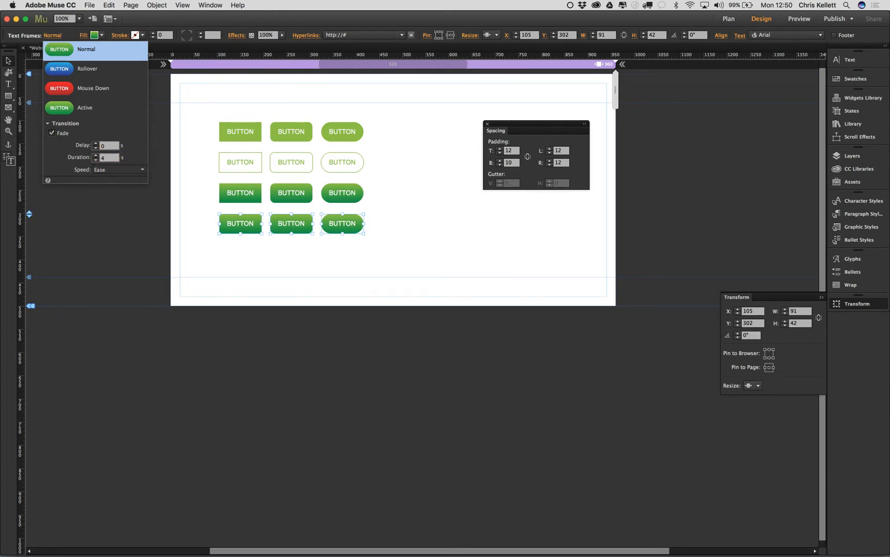
Step: Add a black shadow to the fourth-row buttons with its angle set to 90
{"action": "left_click", "coordinate": [235, 35]}
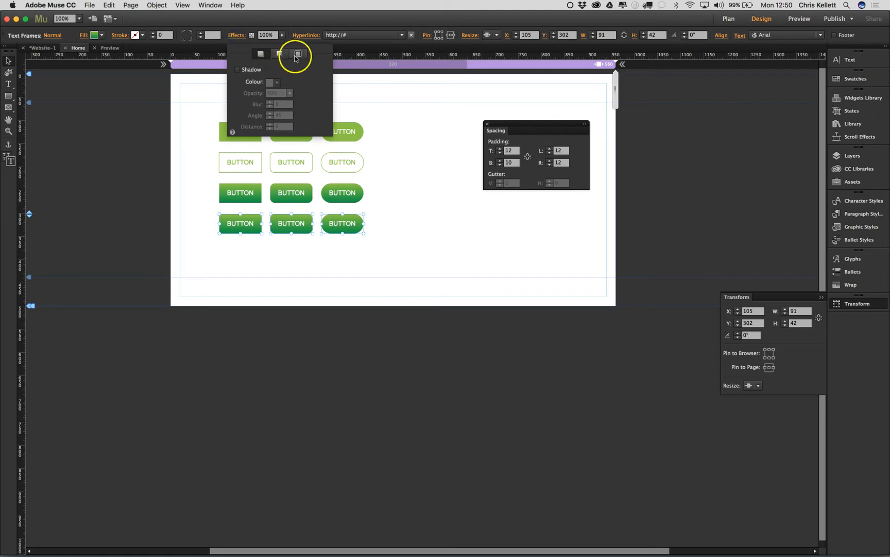
{"action": "left_click", "coordinate": [283, 61]}
{"action": "left_click", "coordinate": [287, 61]}
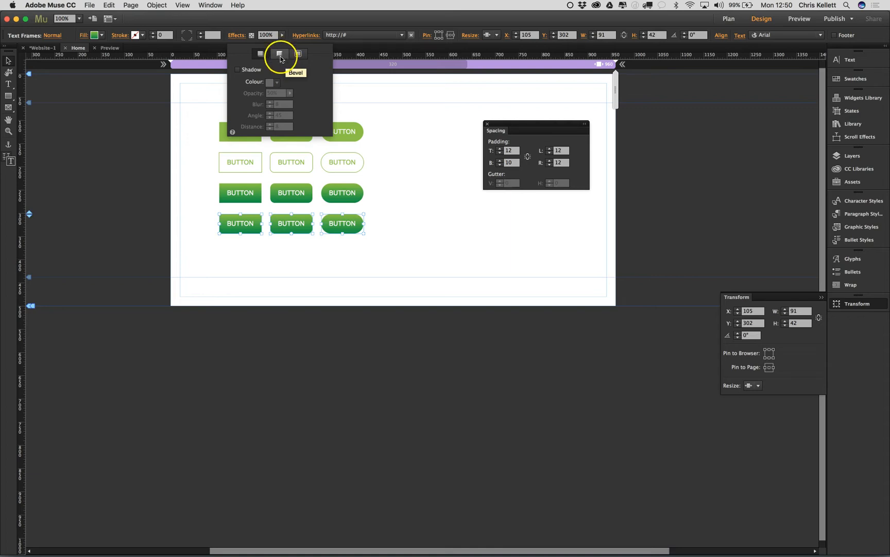
{"action": "left_click", "coordinate": [237, 69]}
{"action": "left_click", "coordinate": [261, 115]}
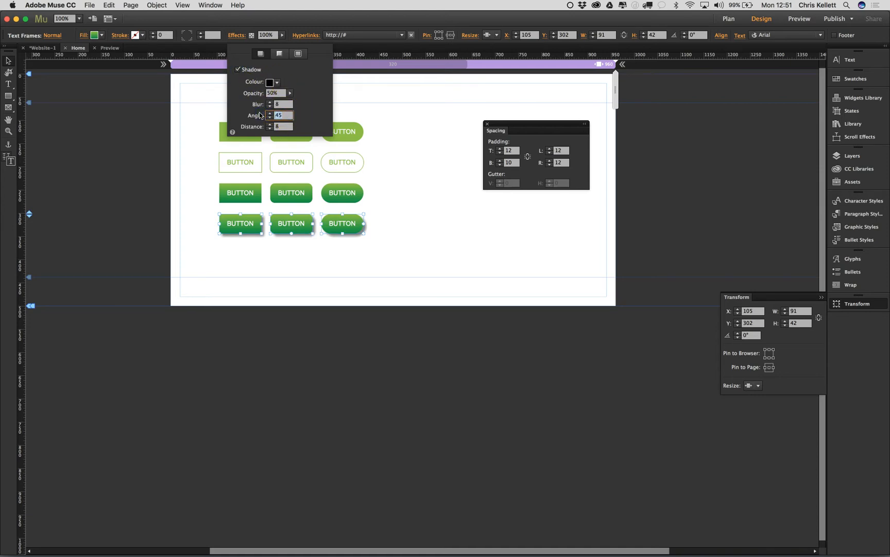
{"action": "key", "text": "Return"}
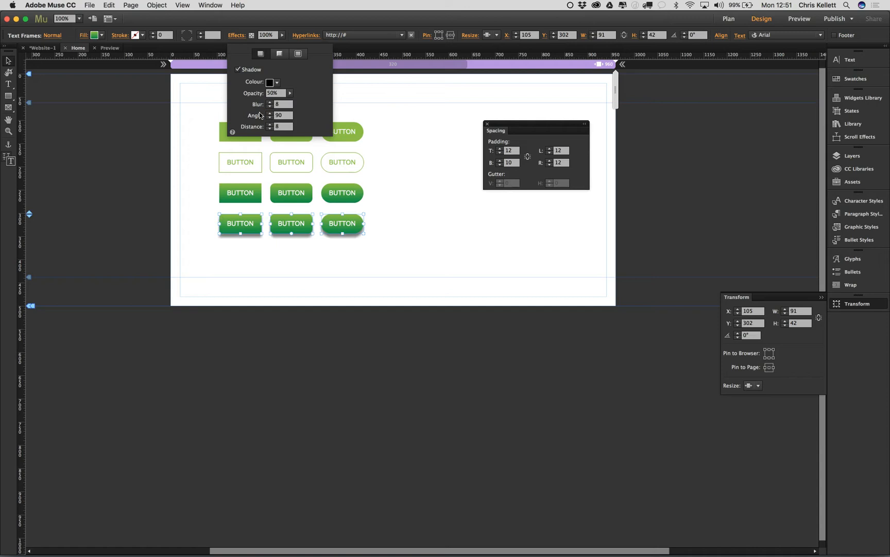
Step: Set the fourth-row buttons' Normal shadow to distance 2, blur 5 and opacity 1%
{"action": "left_click", "coordinate": [271, 129]}
{"action": "left_click", "coordinate": [271, 128]}
{"action": "left_click", "coordinate": [271, 129]}
{"action": "left_click", "coordinate": [271, 128]}
{"action": "left_click", "coordinate": [271, 129]}
{"action": "left_click", "coordinate": [271, 128]}
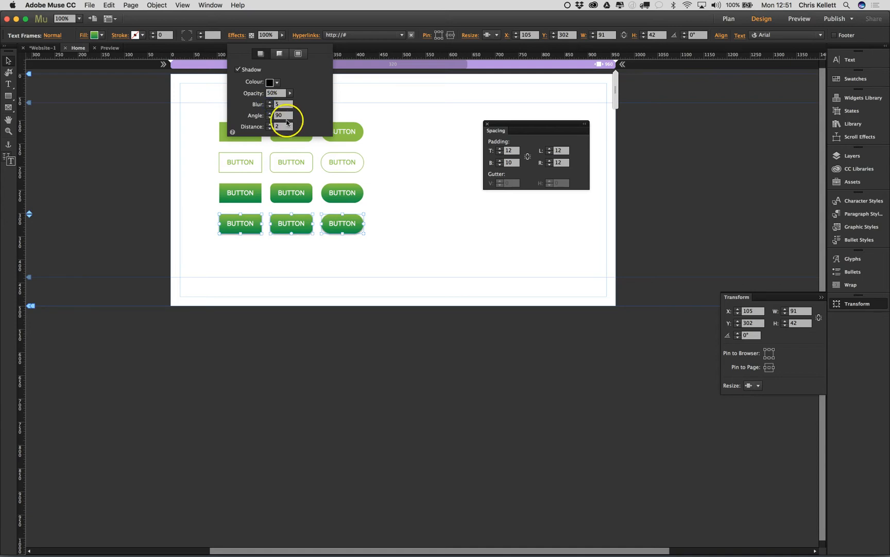
{"action": "left_click", "coordinate": [275, 93]}
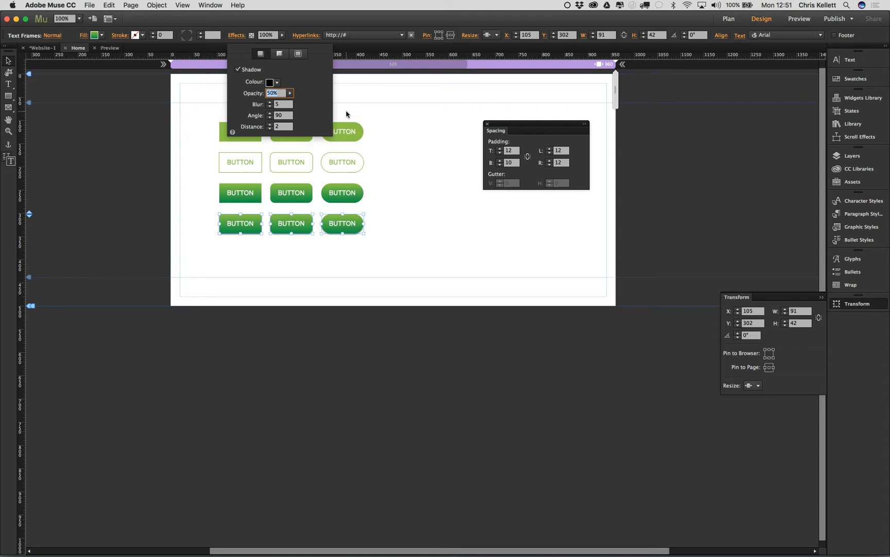
{"action": "left_click", "coordinate": [294, 84]}
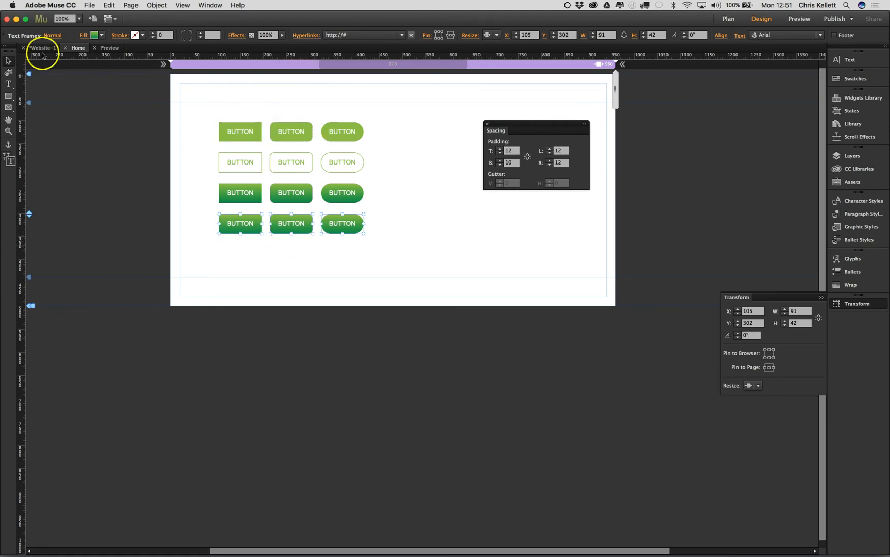
Step: Set the fourth-row buttons' Rollover shadow opacity to 50% and adjust the shadow's blur and distance
{"action": "left_click", "coordinate": [51, 35]}
{"action": "left_click", "coordinate": [56, 65]}
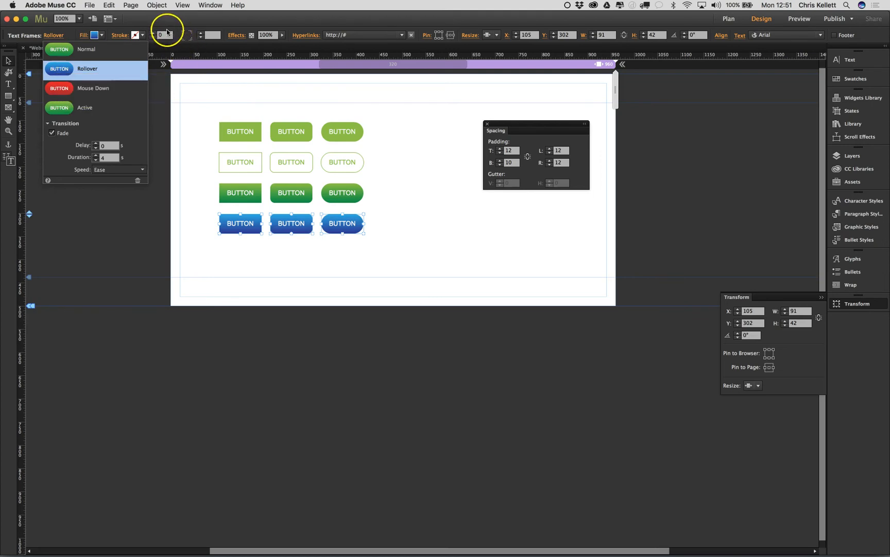
{"action": "left_click", "coordinate": [235, 34]}
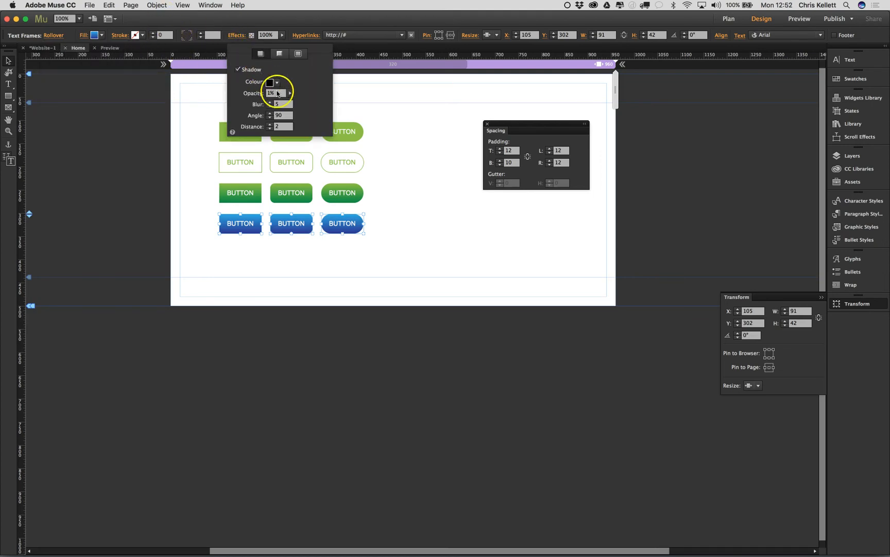
{"action": "left_click", "coordinate": [248, 93]}
{"action": "type", "text": "50"}
{"action": "key", "text": "Return"}
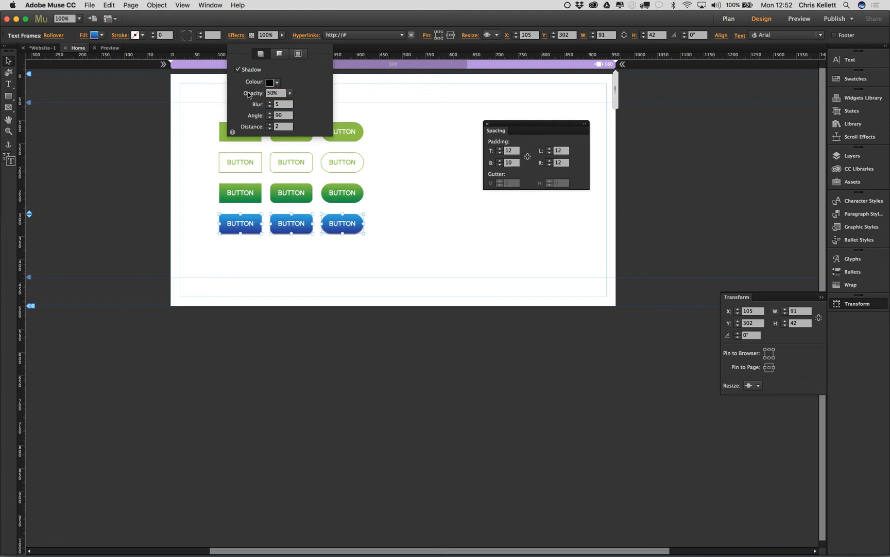
{"action": "left_click", "coordinate": [269, 103]}
{"action": "left_click", "coordinate": [270, 124]}
{"action": "left_click", "coordinate": [270, 125]}
{"action": "left_click", "coordinate": [283, 274]}
Step: Return to the page preview and refresh it to check the fourth row of shadowed buttons
{"action": "left_click", "coordinate": [45, 59]}
{"action": "left_click", "coordinate": [108, 47]}
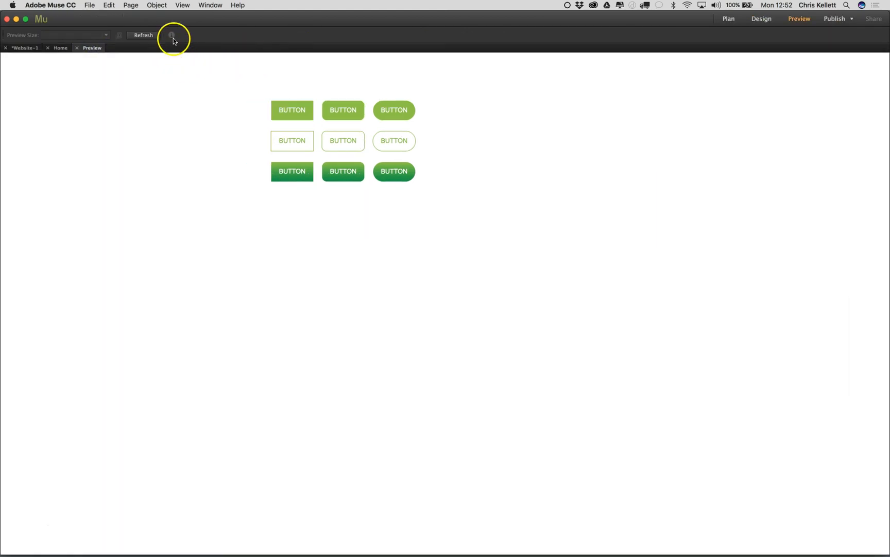
{"action": "left_click", "coordinate": [151, 36]}
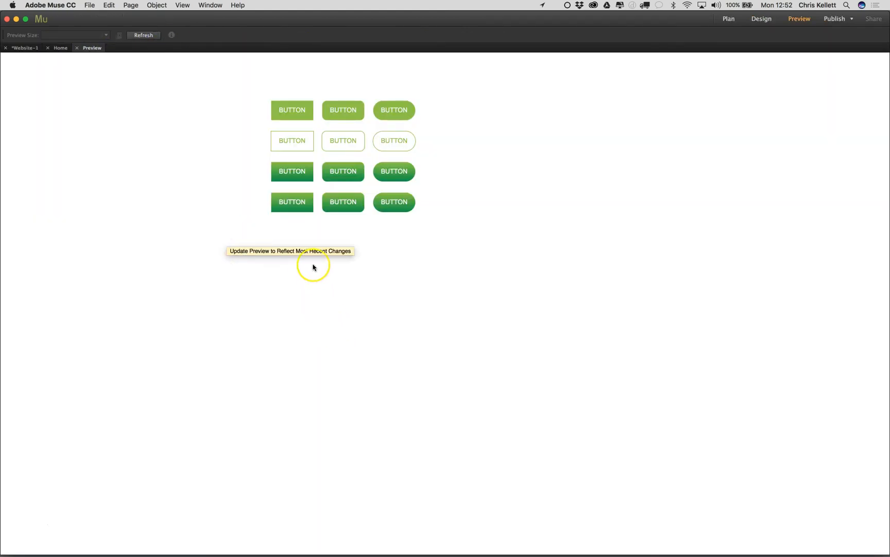
Step: Turn off the Fade transition for the Rollover and Normal states of the fourth-row buttons
{"action": "left_click", "coordinate": [60, 48]}
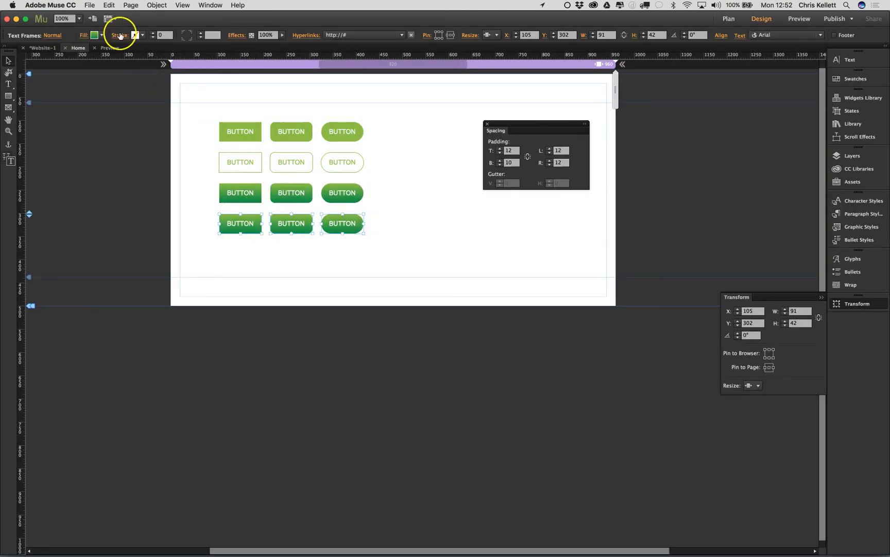
{"action": "left_click", "coordinate": [237, 35]}
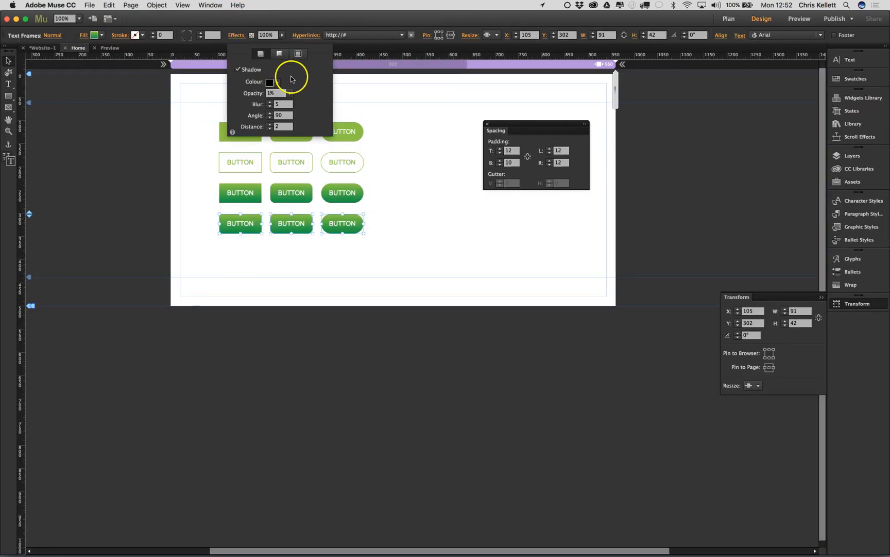
{"action": "left_click", "coordinate": [52, 35]}
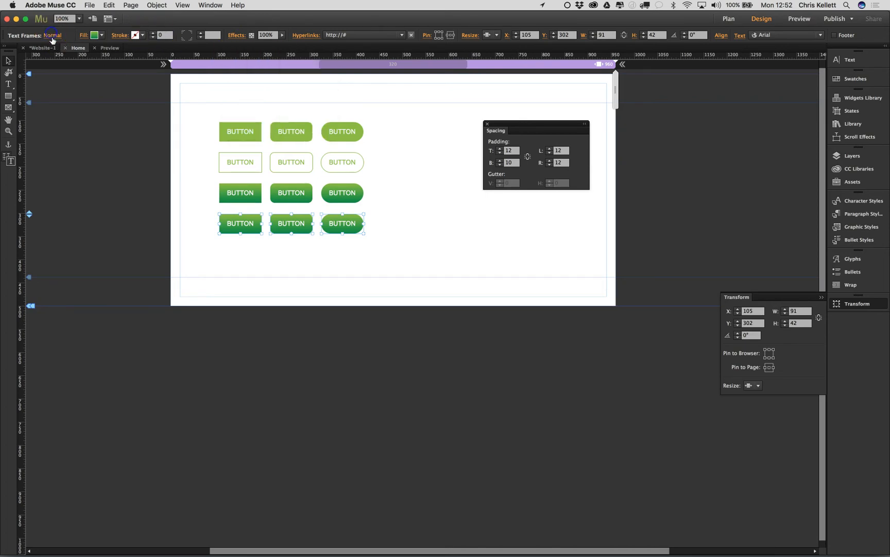
{"action": "left_click", "coordinate": [83, 69]}
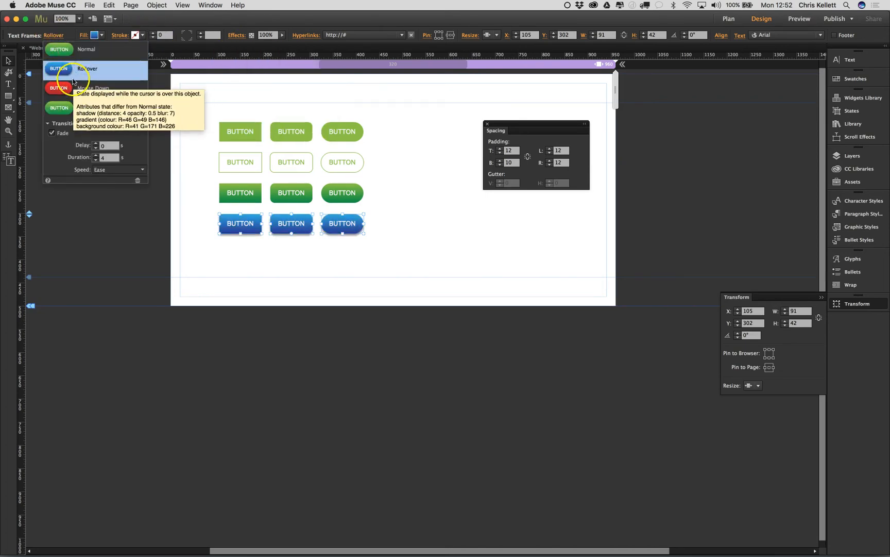
{"action": "left_click", "coordinate": [51, 132]}
{"action": "left_click", "coordinate": [72, 50]}
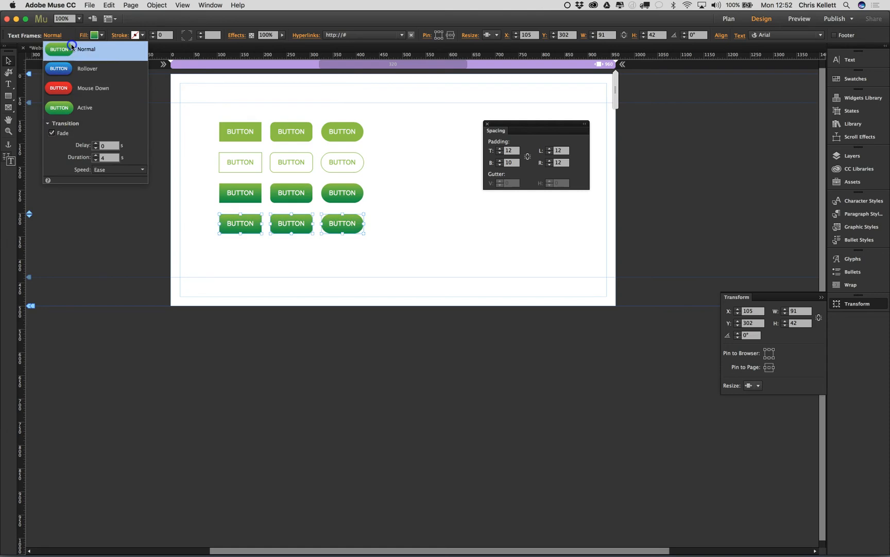
{"action": "left_click", "coordinate": [52, 133]}
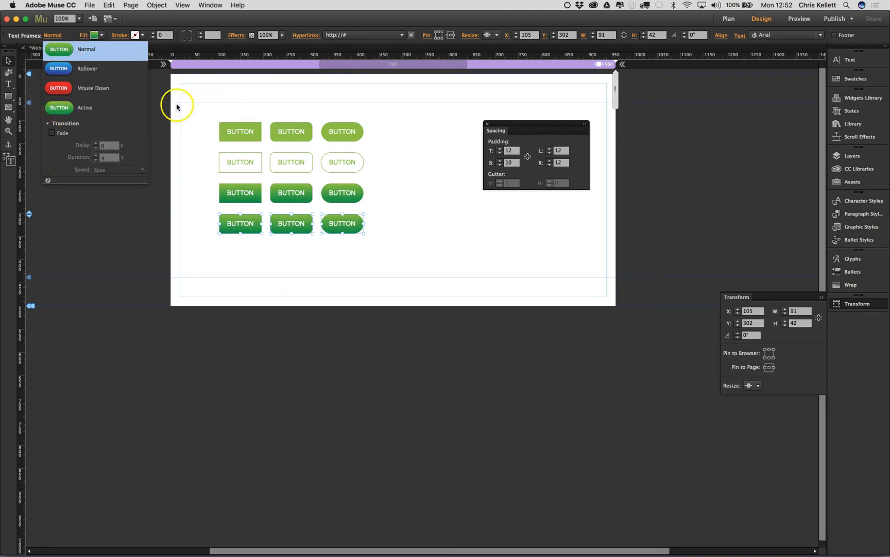
{"action": "left_click", "coordinate": [173, 78]}
Step: Refresh the page preview and test the rollover of the fourth-row shadowed buttons without the fade
{"action": "left_click", "coordinate": [116, 49]}
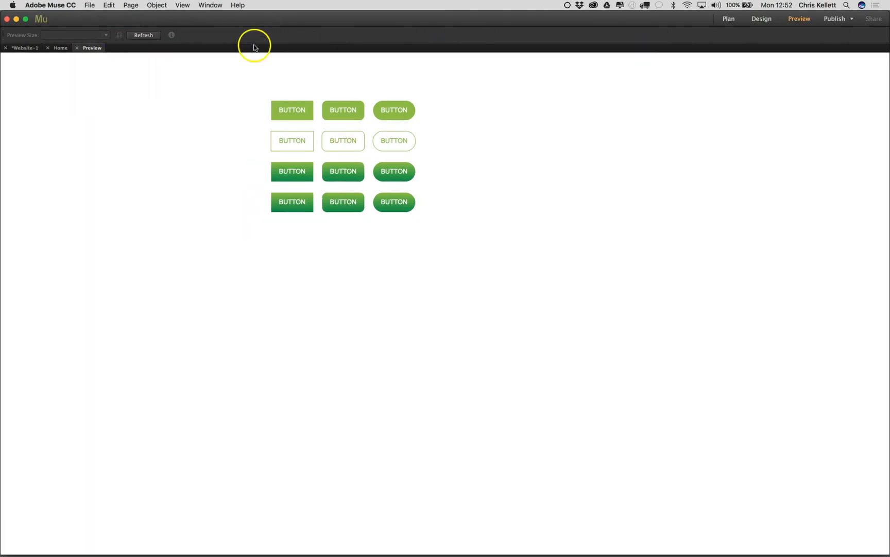
{"action": "left_click", "coordinate": [152, 34]}
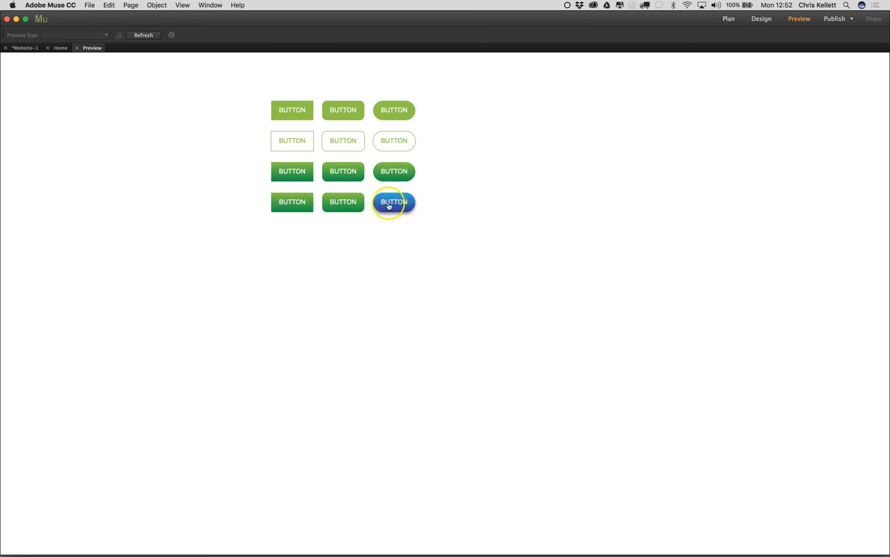
Step: Duplicate the fourth row of buttons directly below at Y 370 and add a Bevel effect to the copies
{"action": "left_click", "coordinate": [68, 50]}
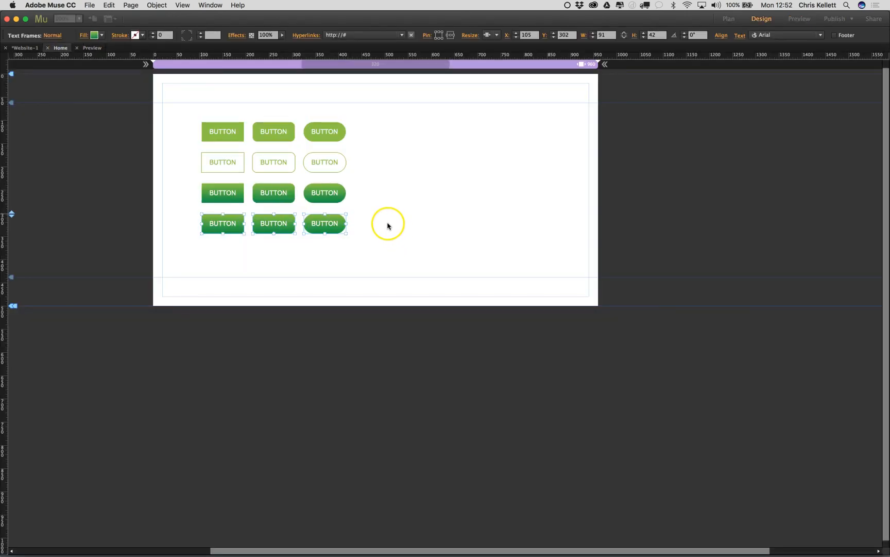
{"action": "left_click_drag", "start_coordinate": [376, 231], "coordinate": [238, 253]}
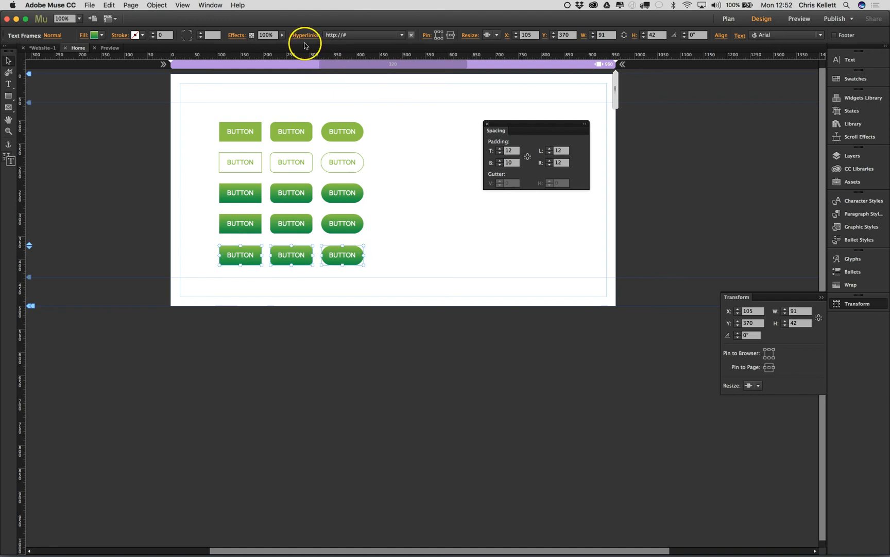
{"action": "left_click", "coordinate": [236, 35]}
{"action": "left_click", "coordinate": [279, 53]}
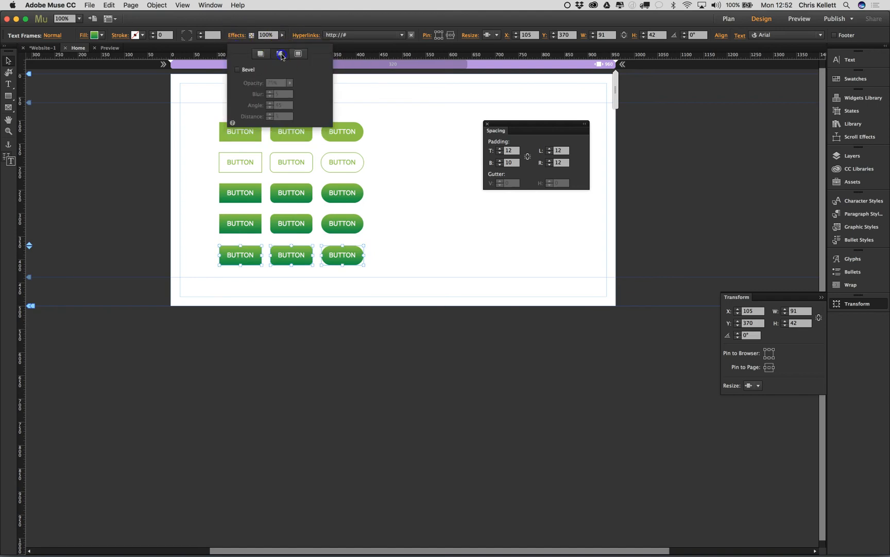
{"action": "left_click", "coordinate": [238, 70]}
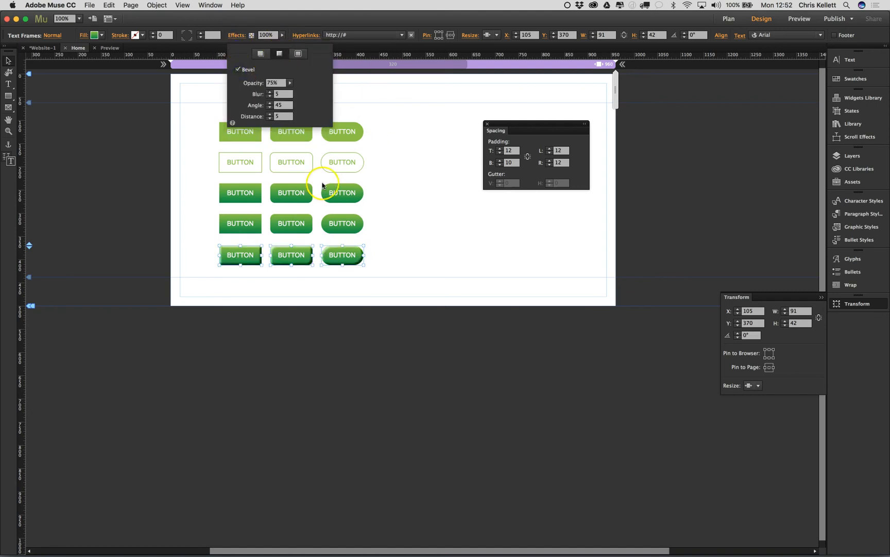
{"action": "left_click", "coordinate": [394, 255]}
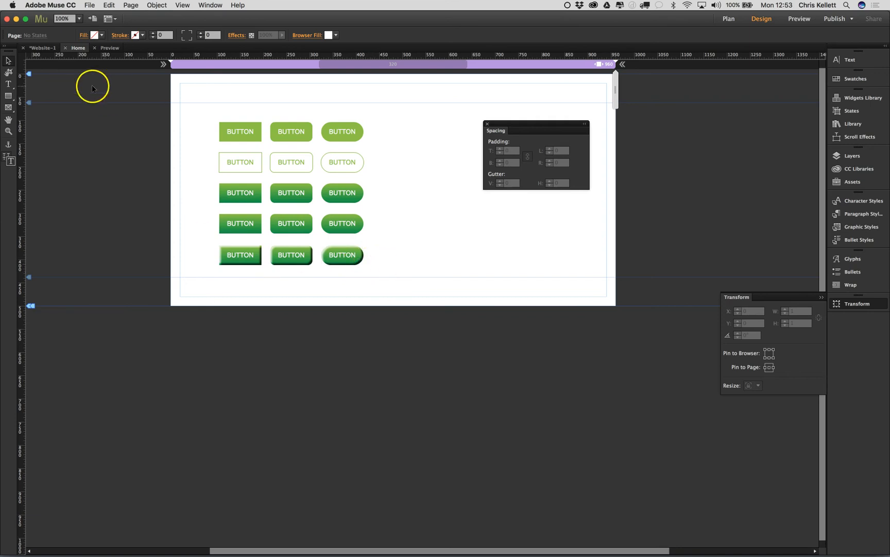
Step: Preview the page to check the bevelled fifth-row buttons and their rollover, and return to the Home page design
{"action": "left_click", "coordinate": [110, 51]}
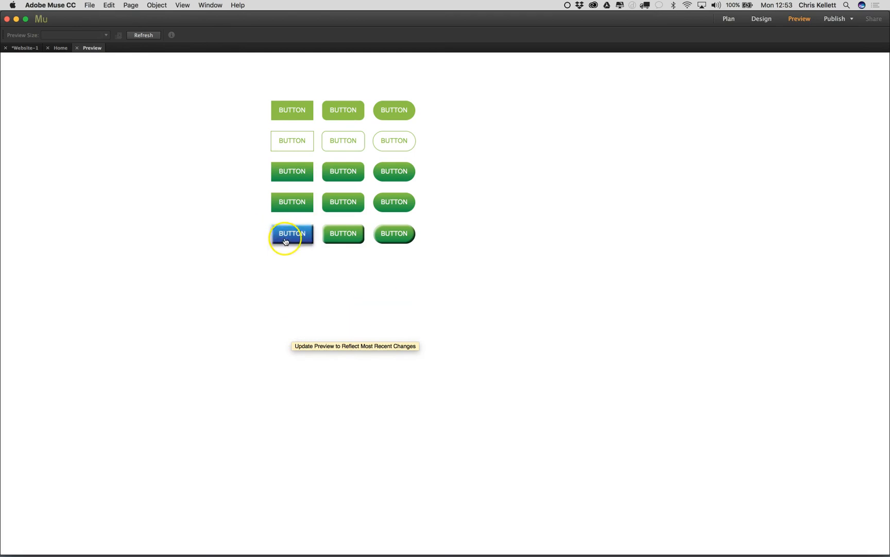
{"action": "left_click", "coordinate": [62, 48]}
{"action": "left_click_drag", "start_coordinate": [342, 265], "coordinate": [186, 245]}
{"action": "left_click", "coordinate": [403, 133]}
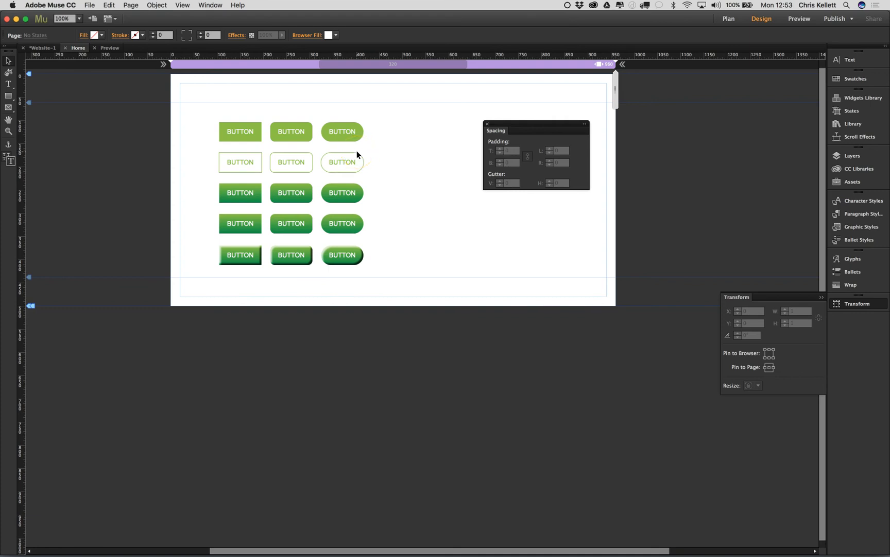
{"action": "left_click", "coordinate": [359, 136]}
{"action": "left_click", "coordinate": [393, 204]}
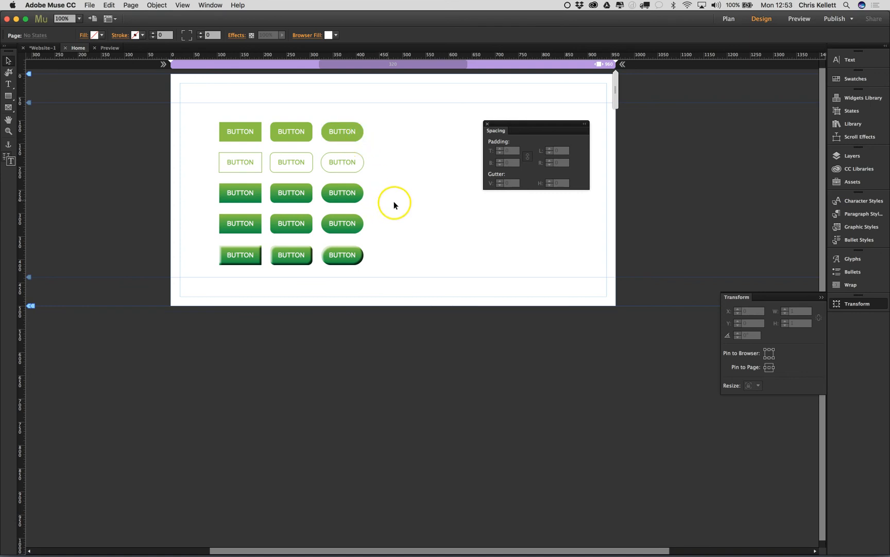